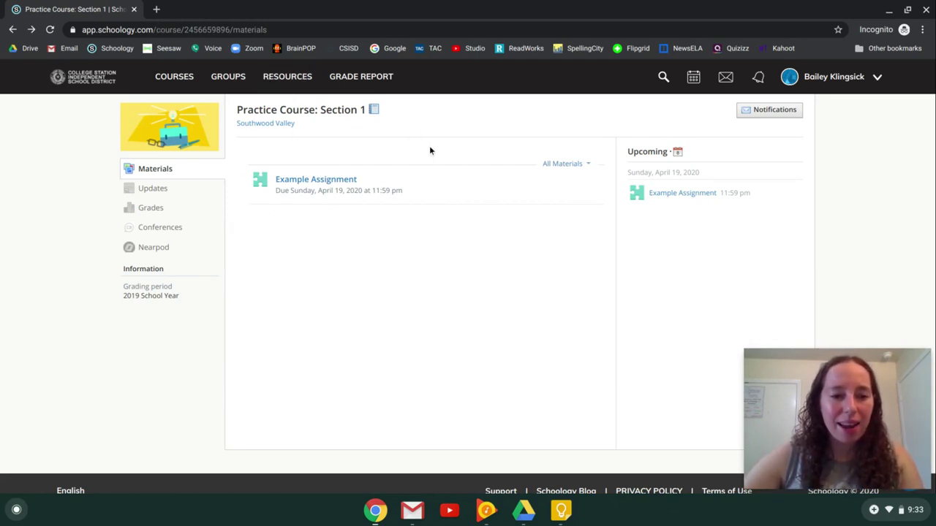
- Open the Example Assignment and review its 1-hour limit, 3 attempts and April 10th–12th dates
click(287, 182)
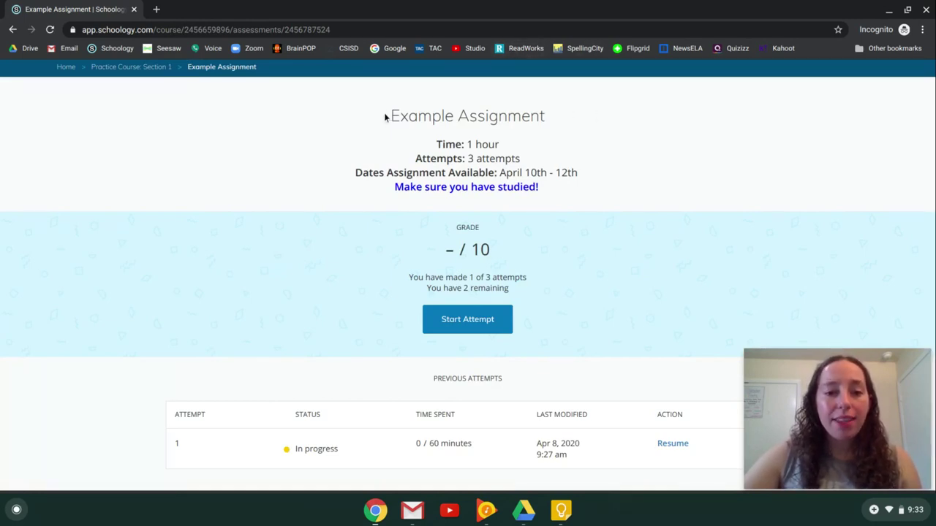
drag(392, 116, 552, 122)
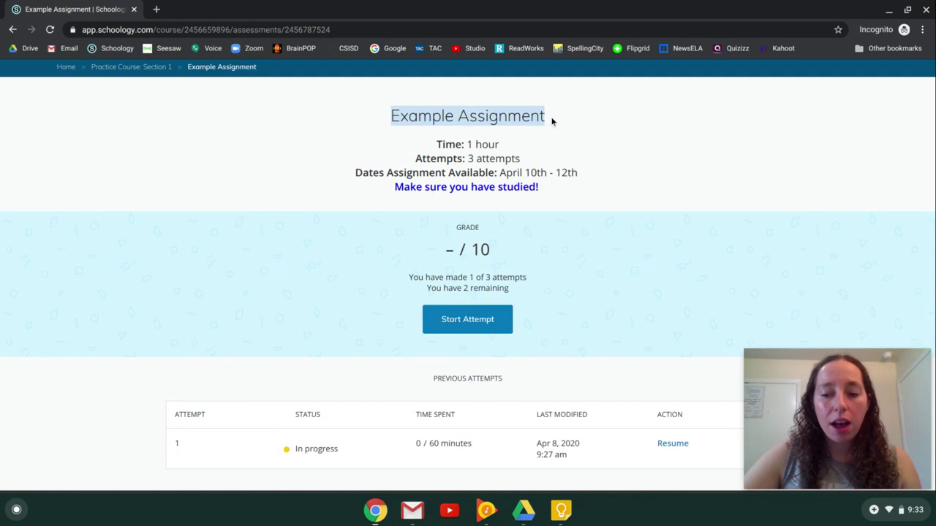
click(552, 121)
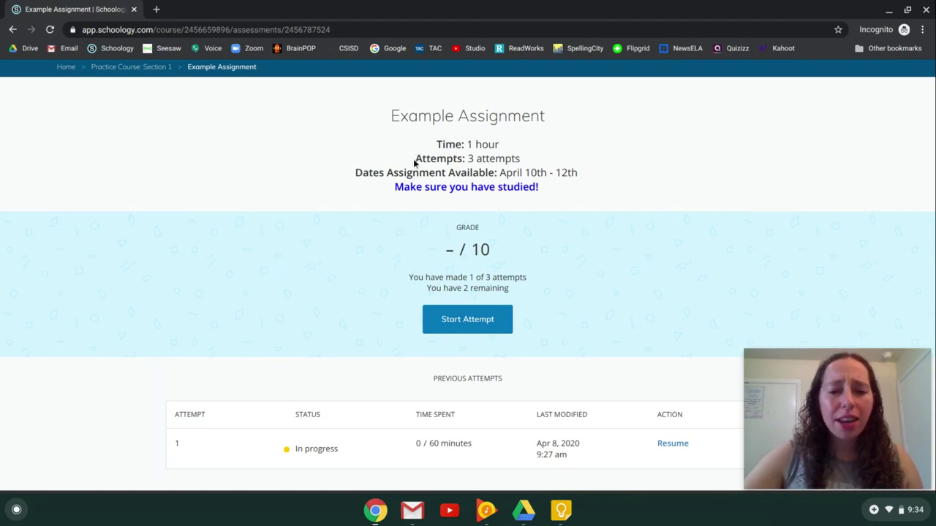
drag(416, 158, 467, 158)
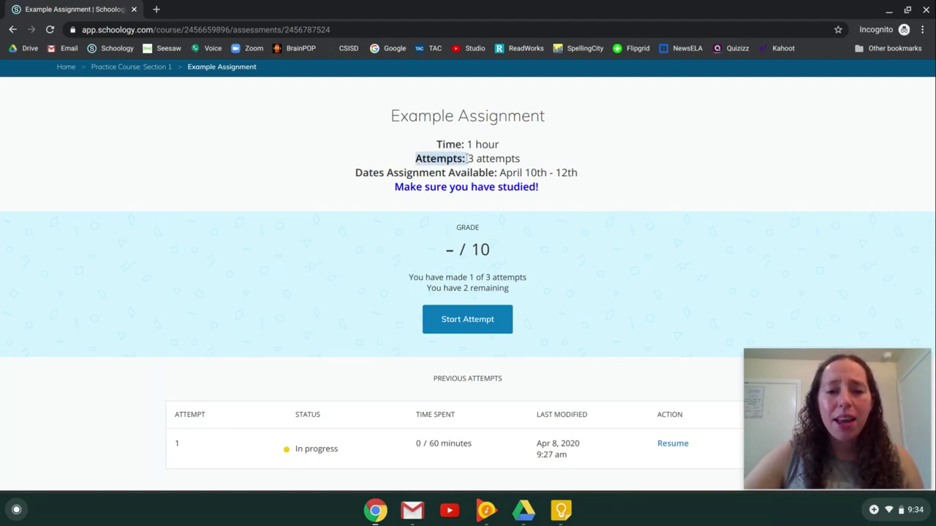
click(467, 158)
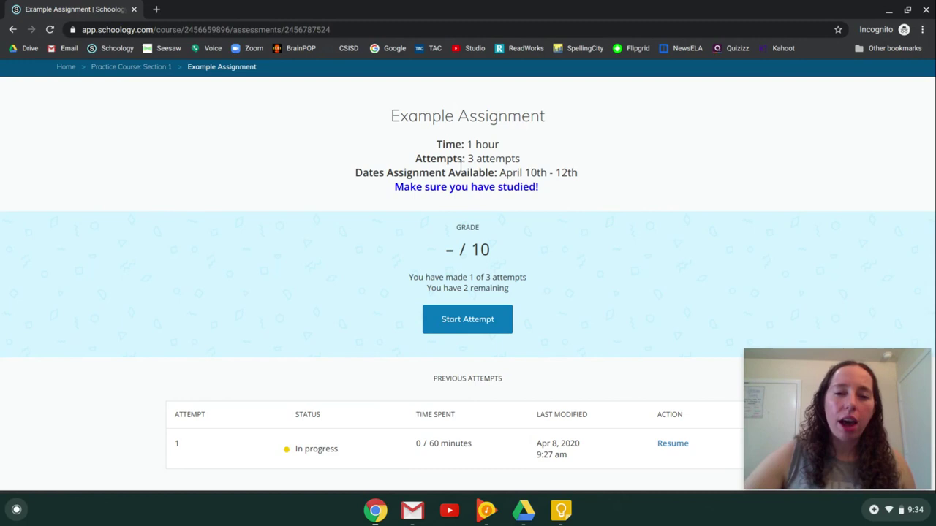
drag(356, 173, 498, 173)
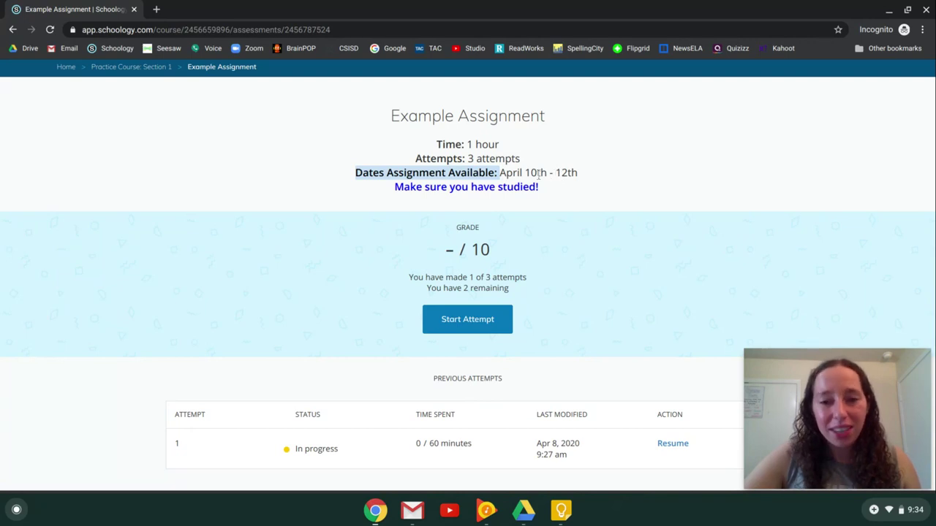
- Clear the text selection and start a new attempt from the Example Assignment page
click(512, 173)
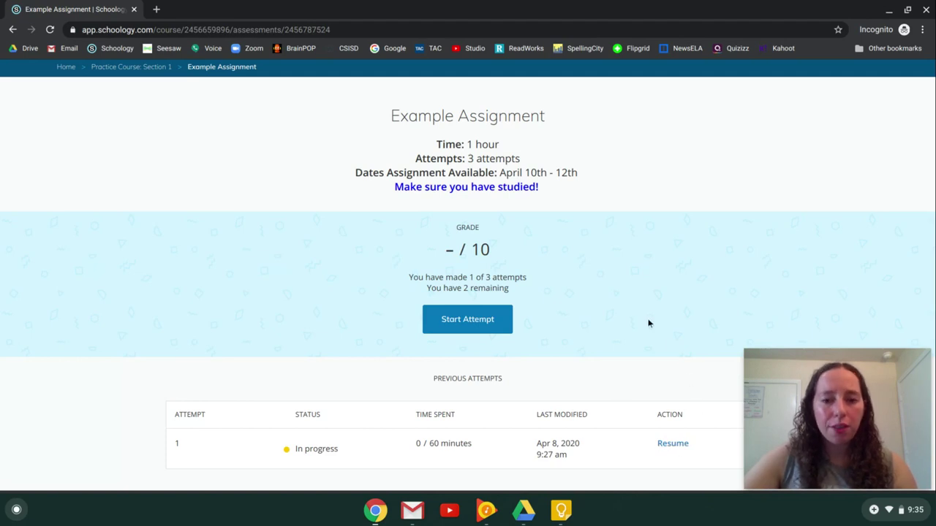
click(472, 325)
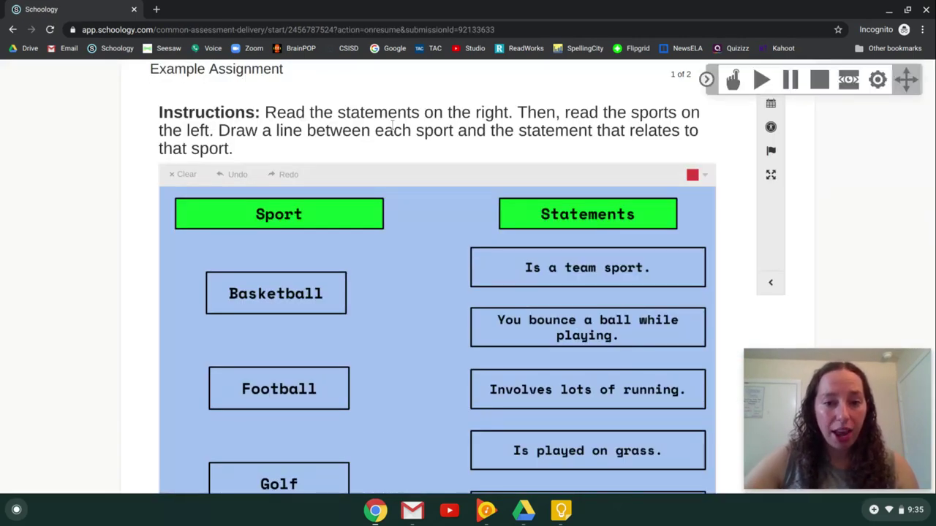
- Scroll through question 1, the Basketball, Football and Golf statement-matching task
scroll(249, 117, up, 2)
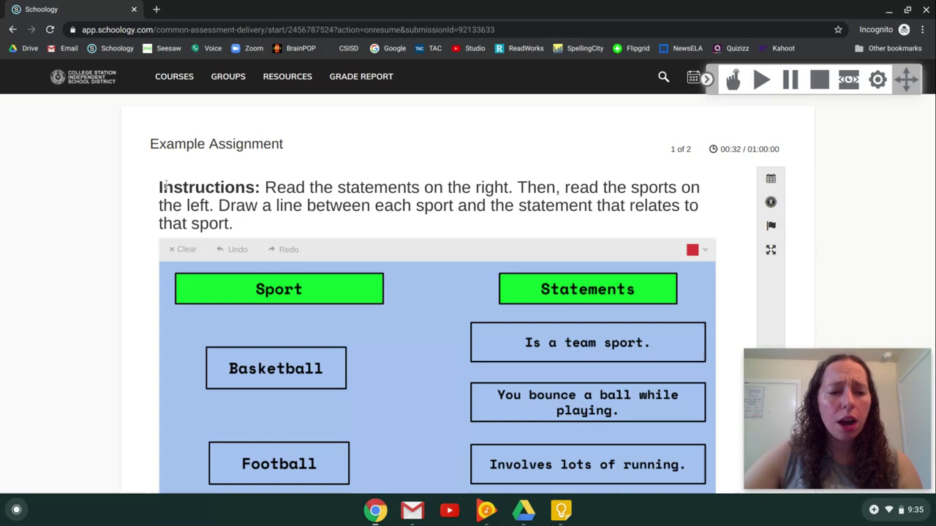
scroll(165, 185, down, 1)
scroll(166, 189, down, 4)
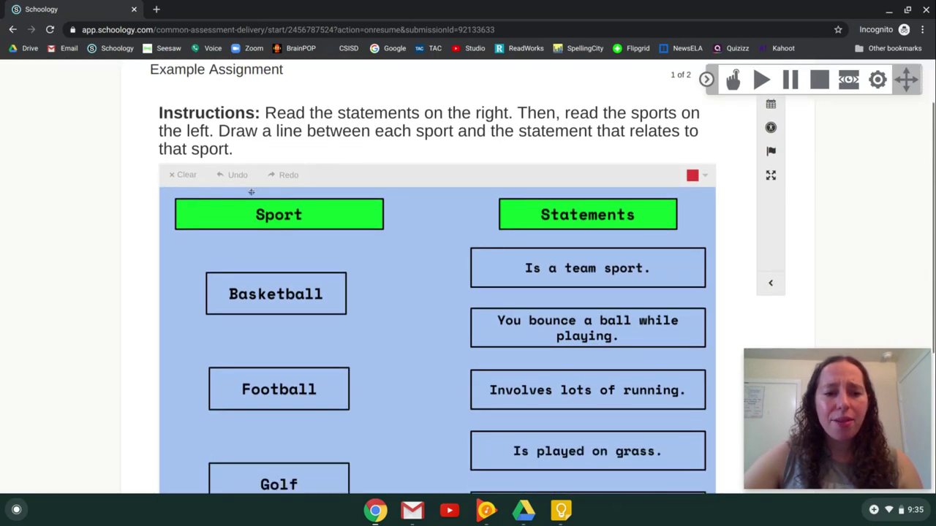
scroll(252, 202, up, 4)
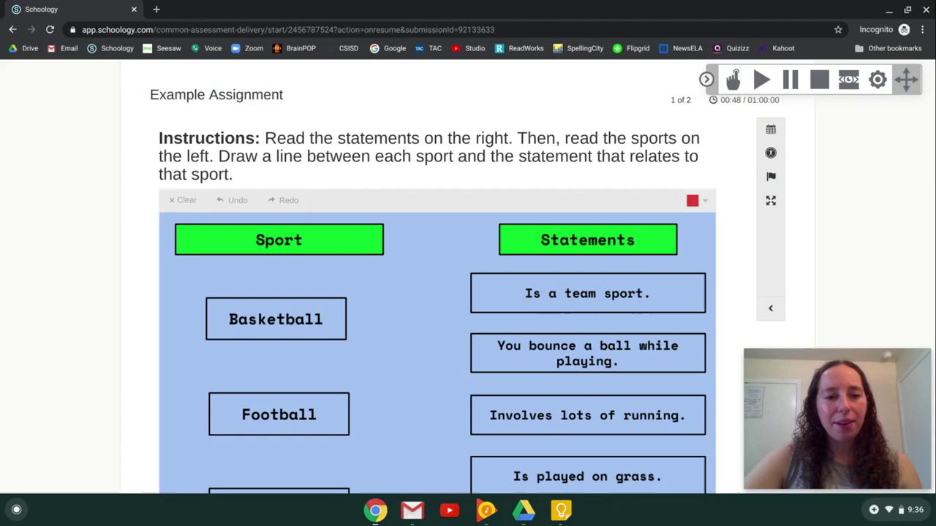
scroll(299, 170, down, 4)
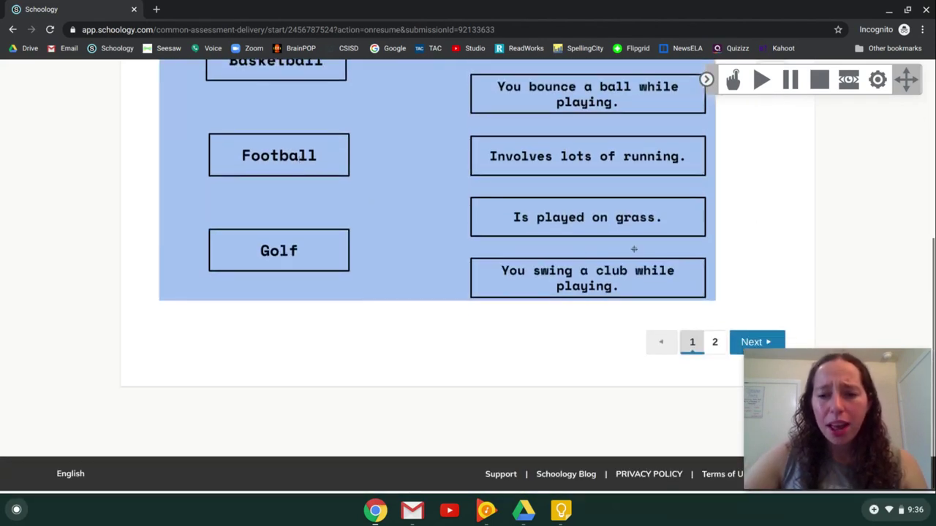
scroll(633, 249, up, 5)
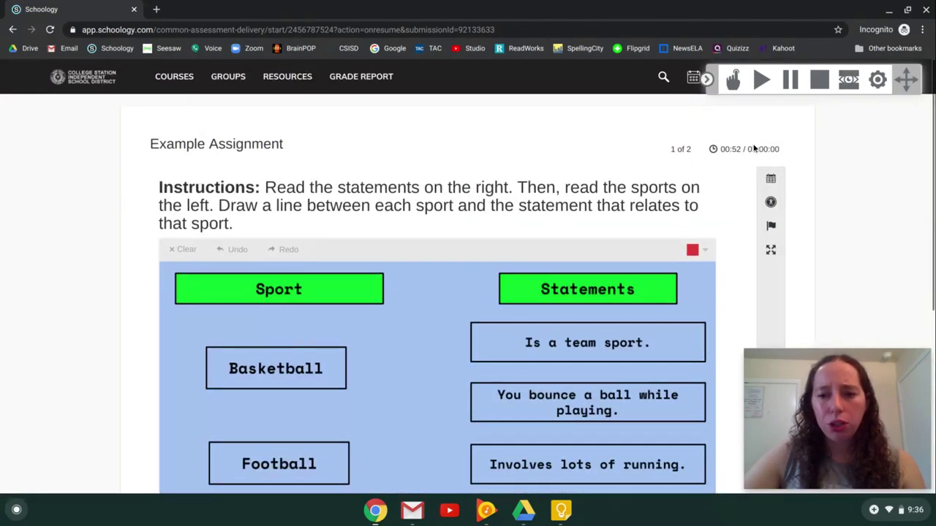
scroll(733, 150, down, 5)
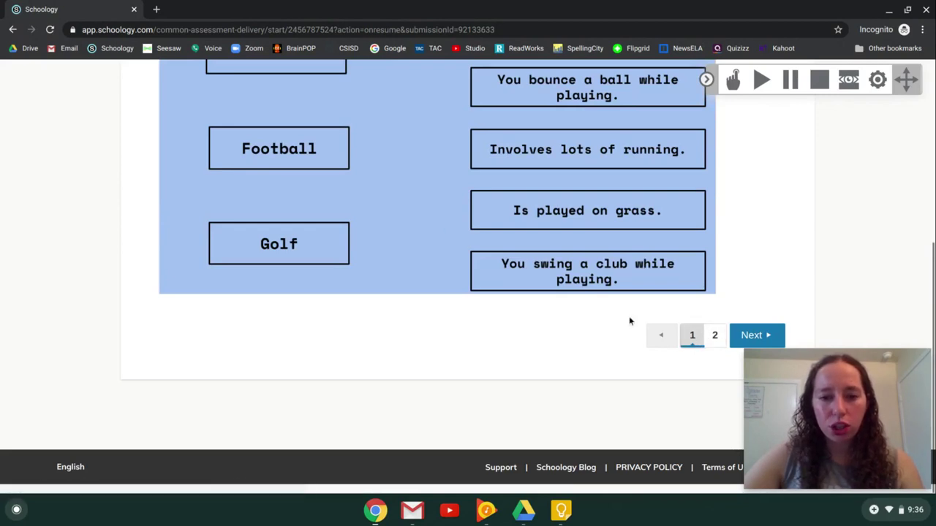
- Visit page 2, return to page 1, then jump to question 2 through the Review overview
click(767, 335)
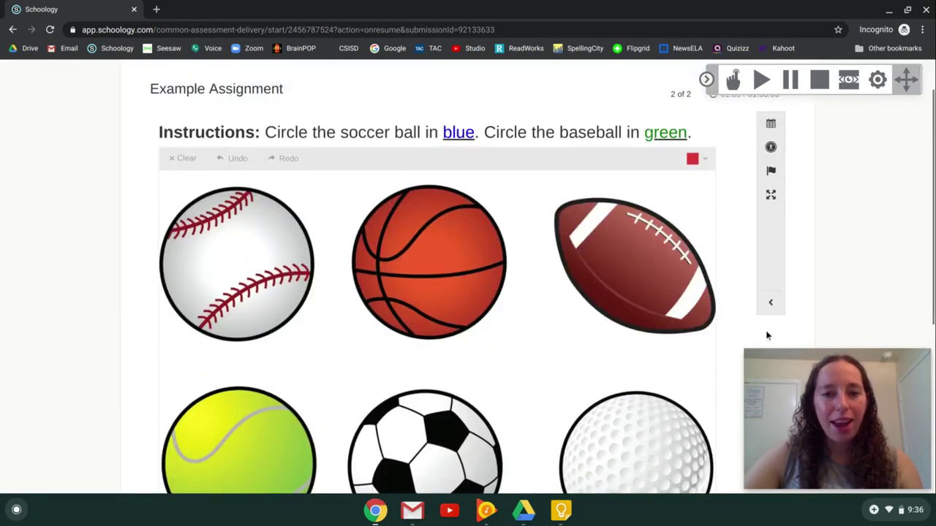
scroll(765, 330, down, 5)
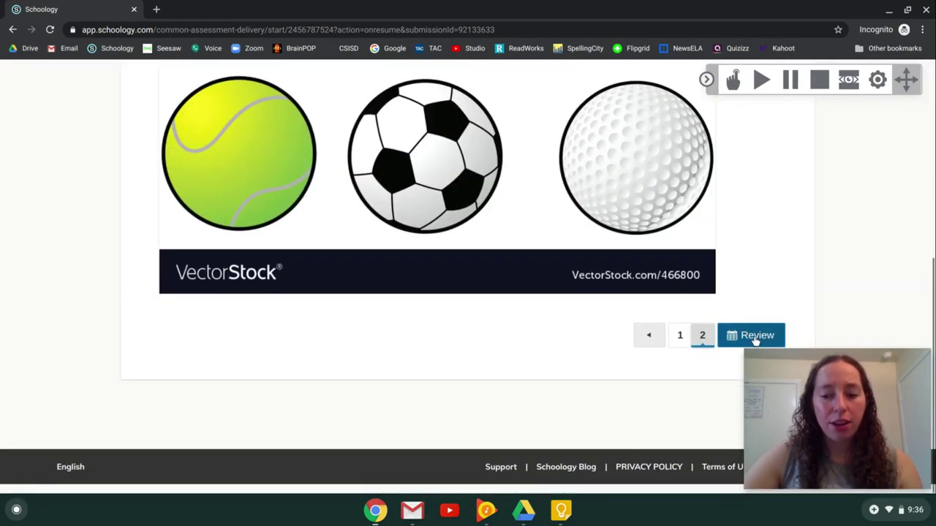
click(680, 337)
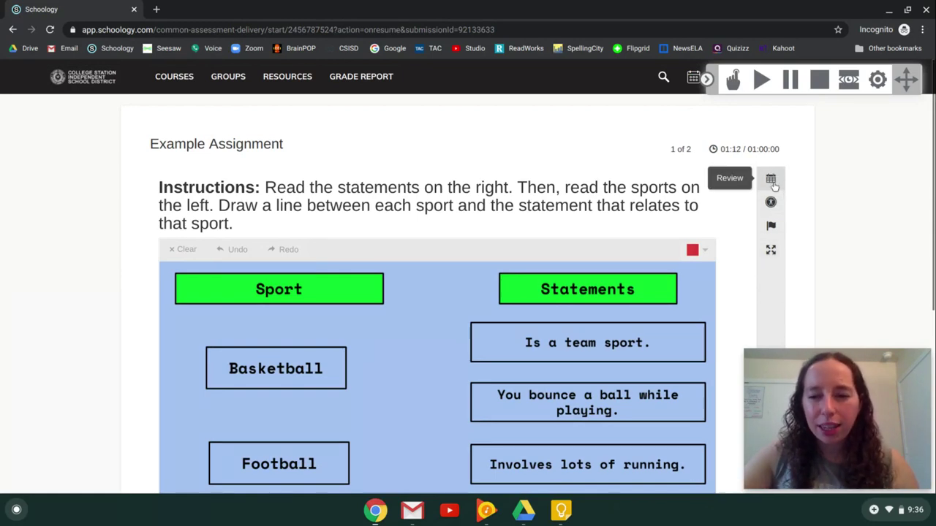
click(771, 180)
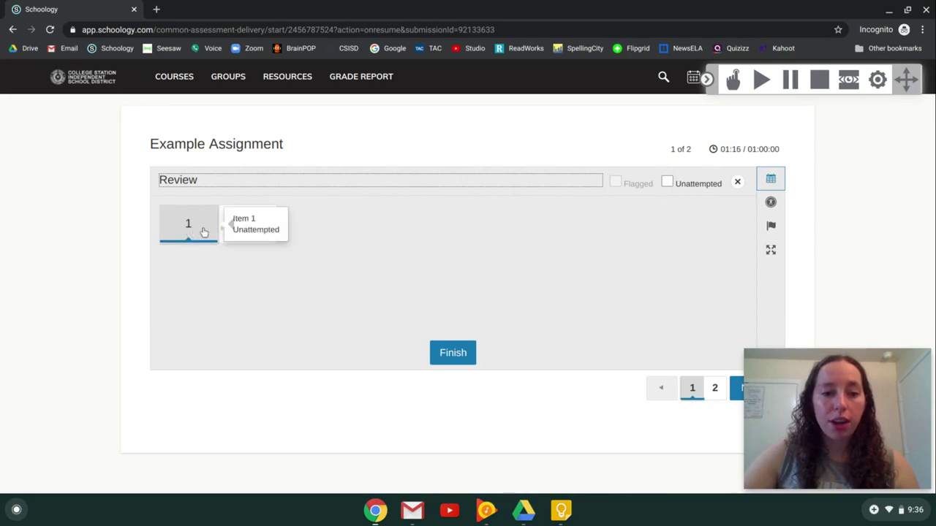
click(248, 234)
click(248, 234)
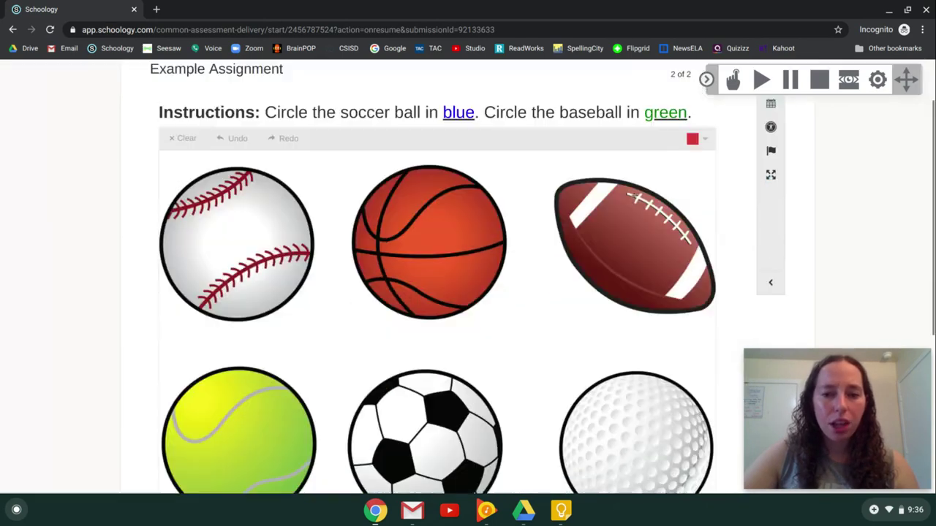
click(771, 128)
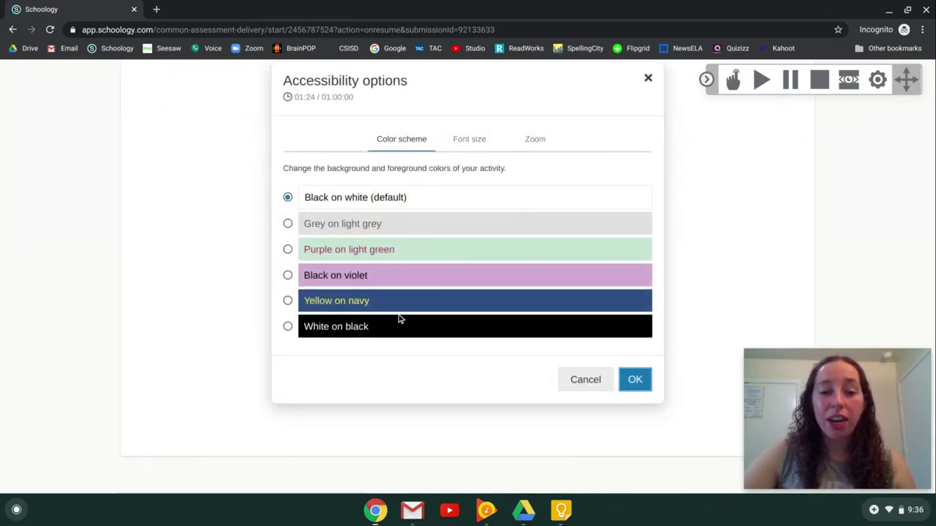
click(385, 226)
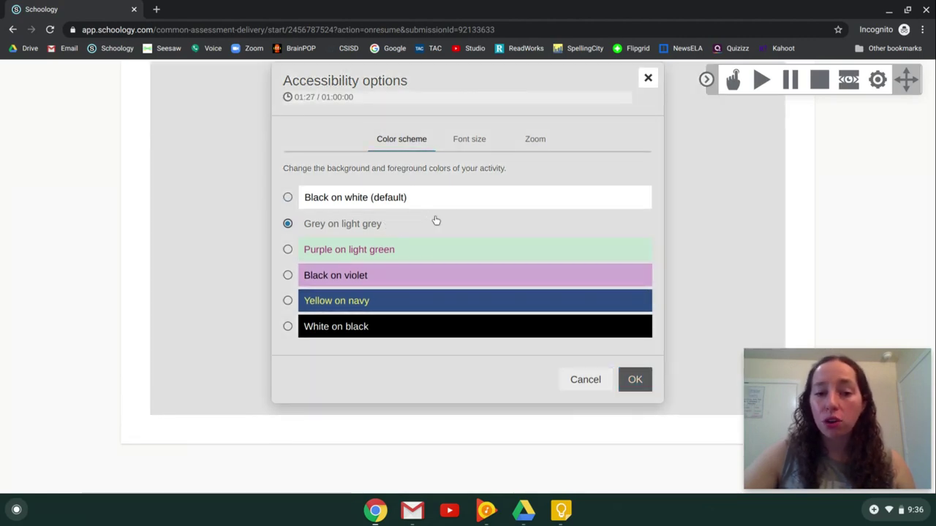
click(461, 139)
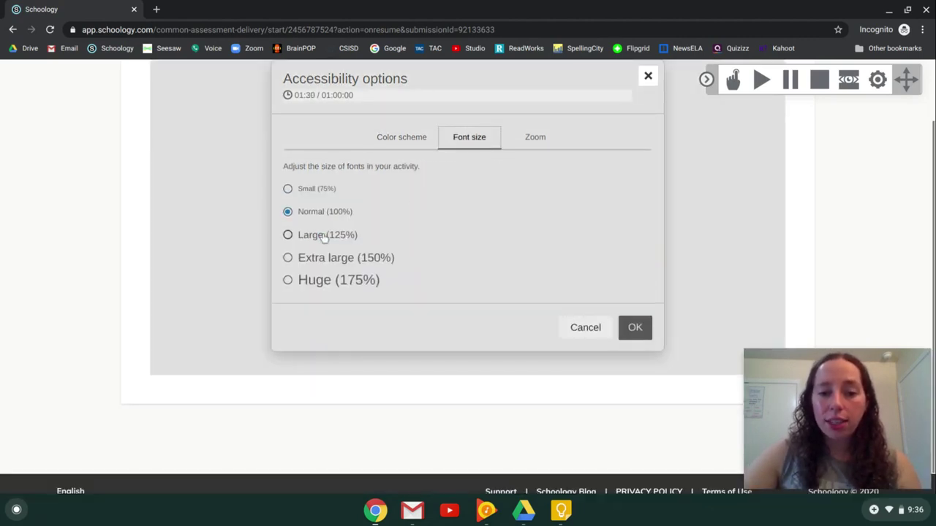
click(536, 139)
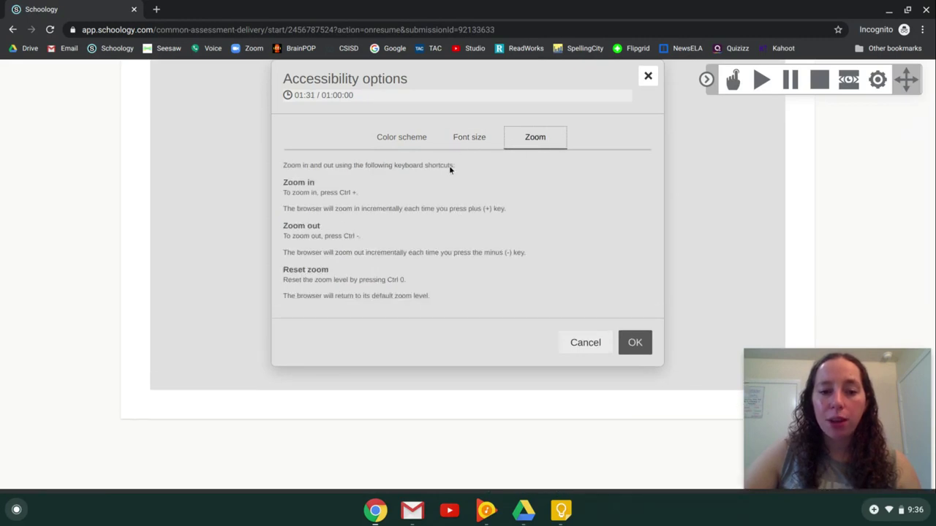
click(408, 141)
click(380, 194)
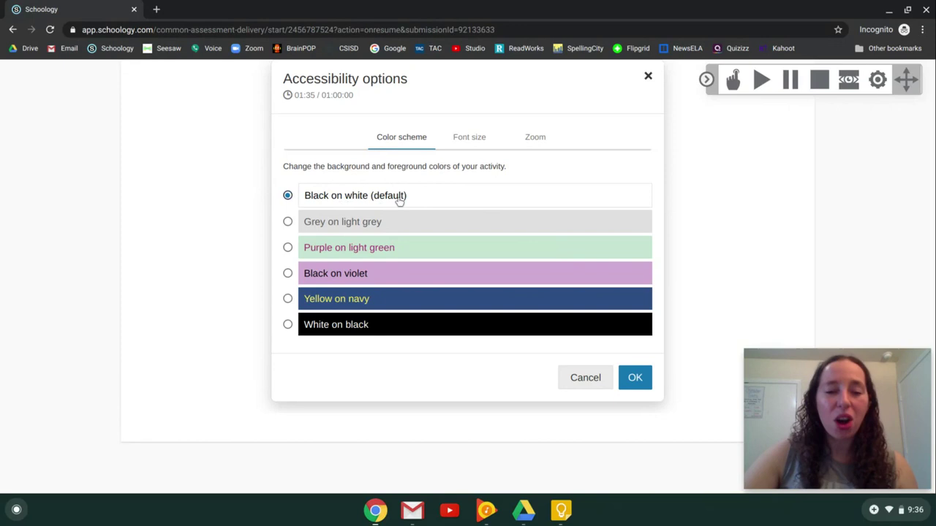
click(636, 378)
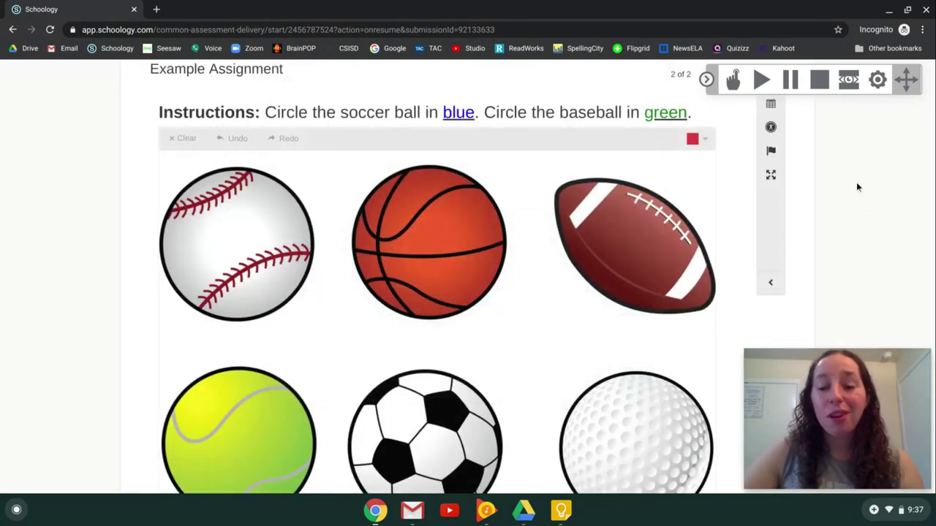
- Flag question 2 for review, then remove the flag again
scroll(868, 202, up, 2)
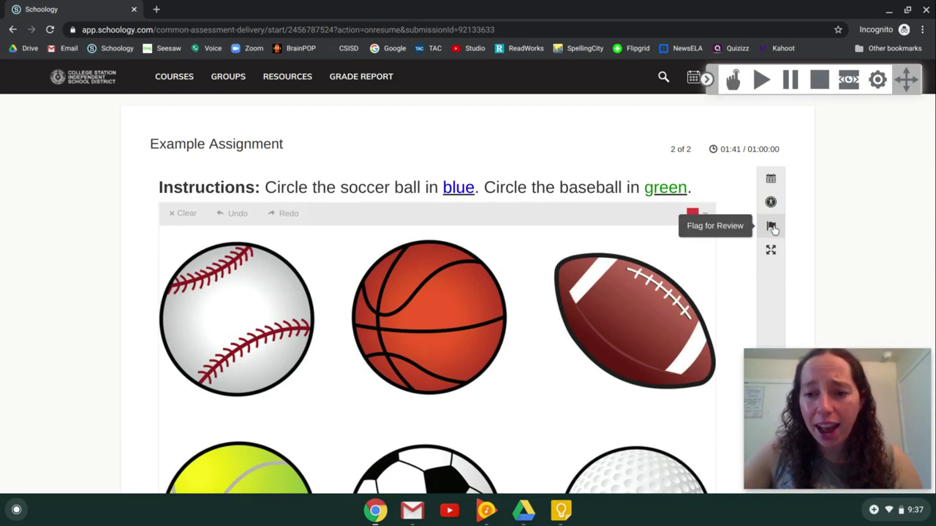
click(775, 228)
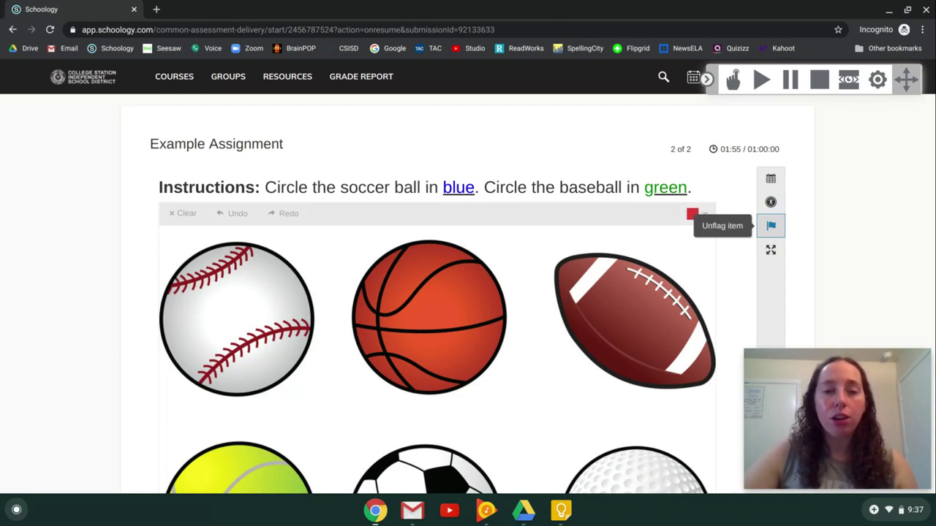
click(771, 226)
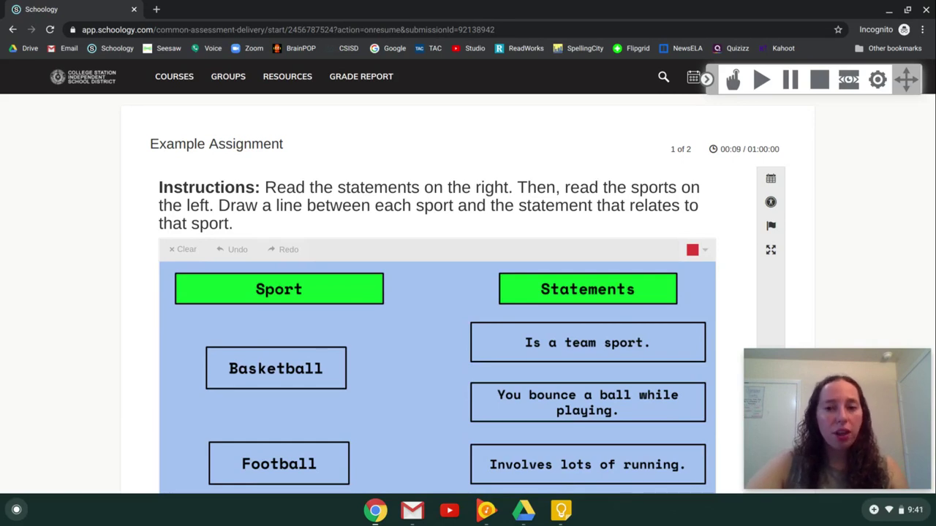
scroll(833, 282, down, 3)
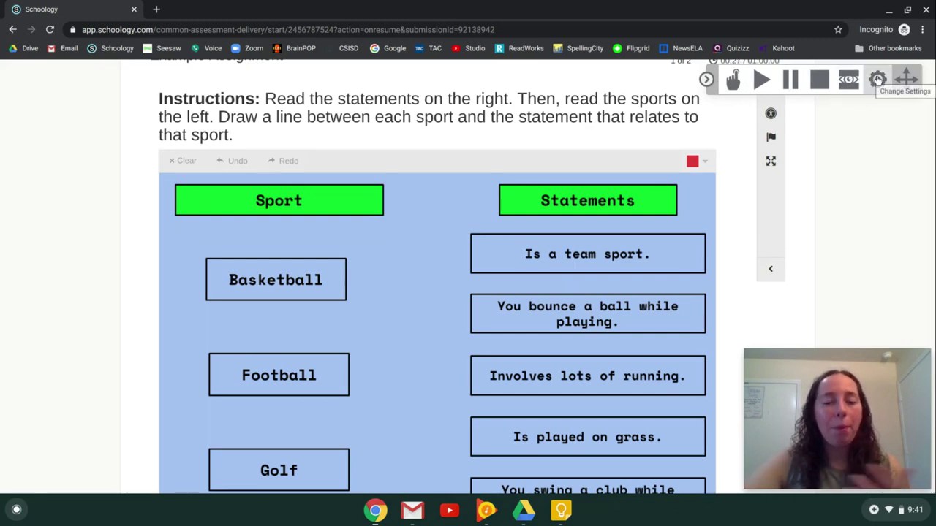
scroll(841, 109, up, 1)
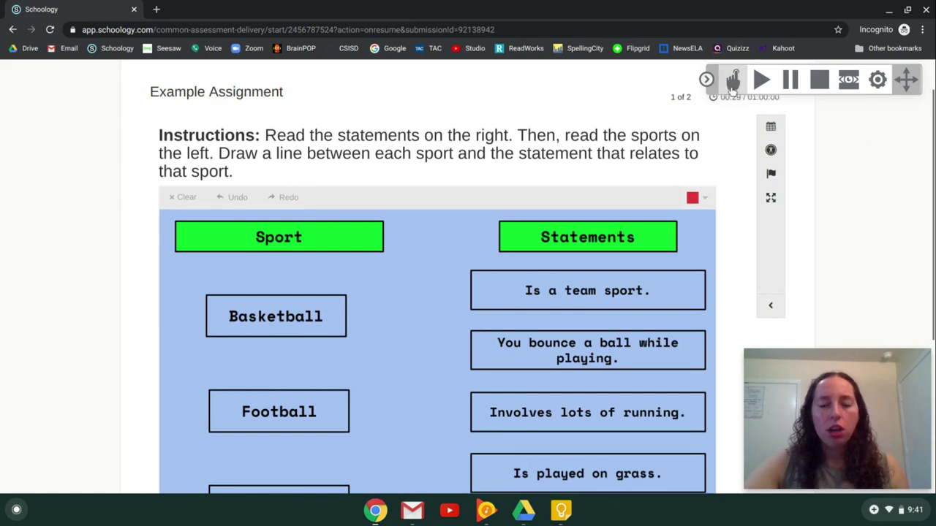
click(733, 82)
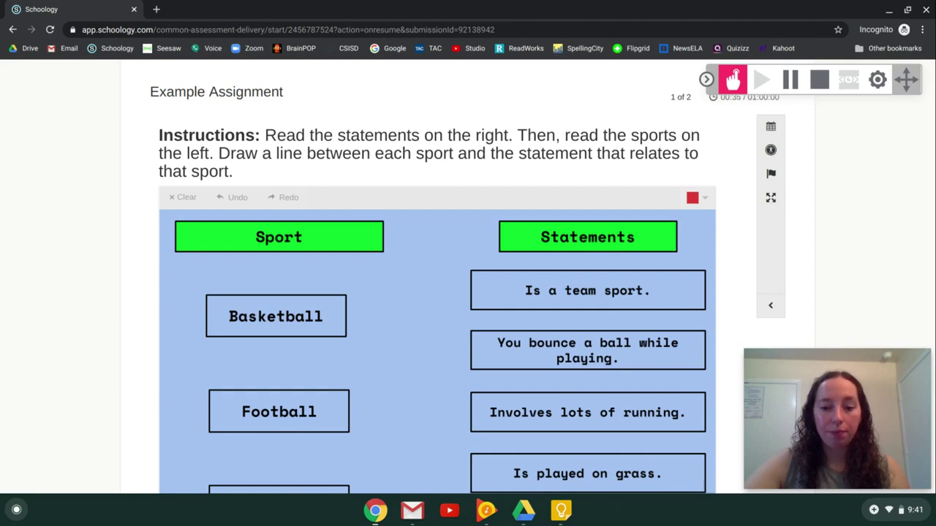
click(183, 137)
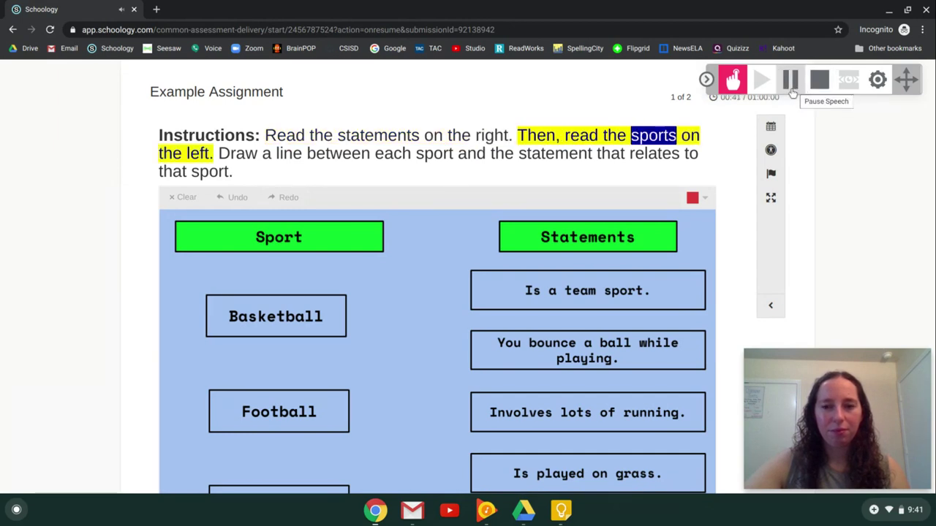
click(790, 82)
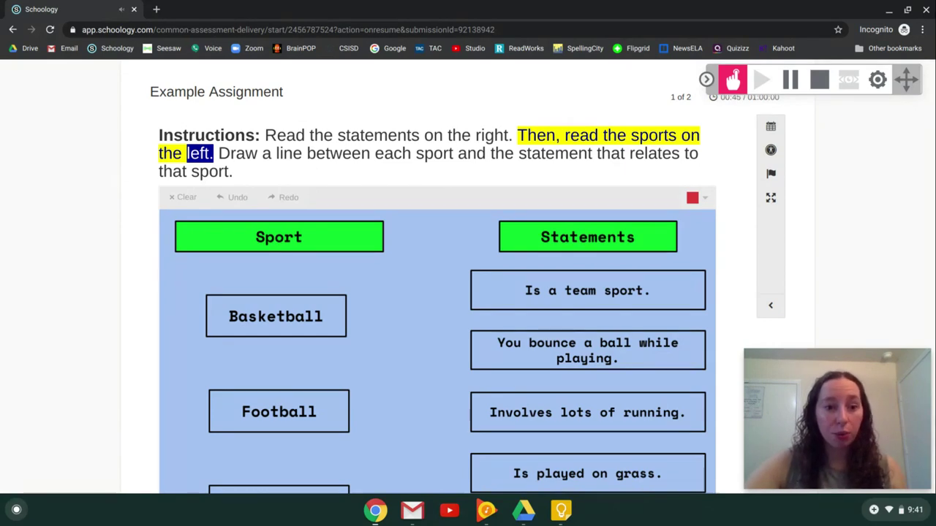
click(826, 84)
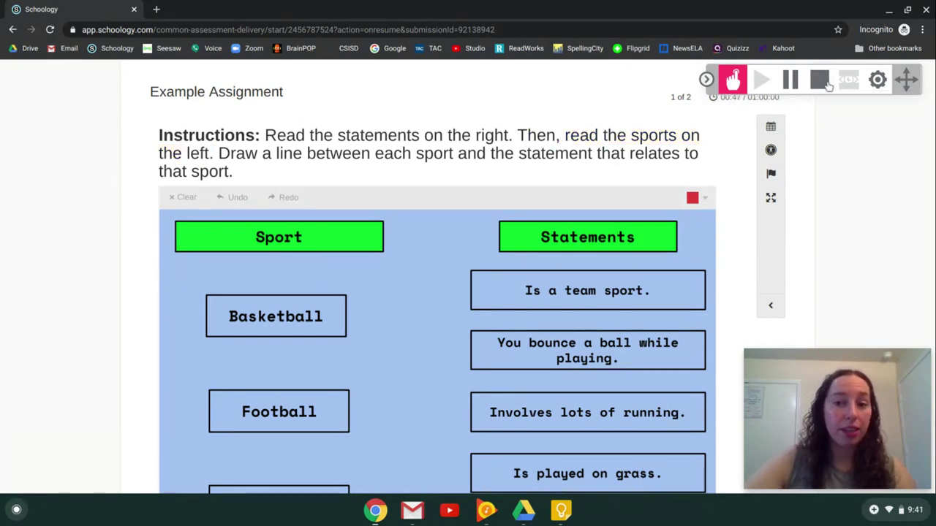
click(734, 80)
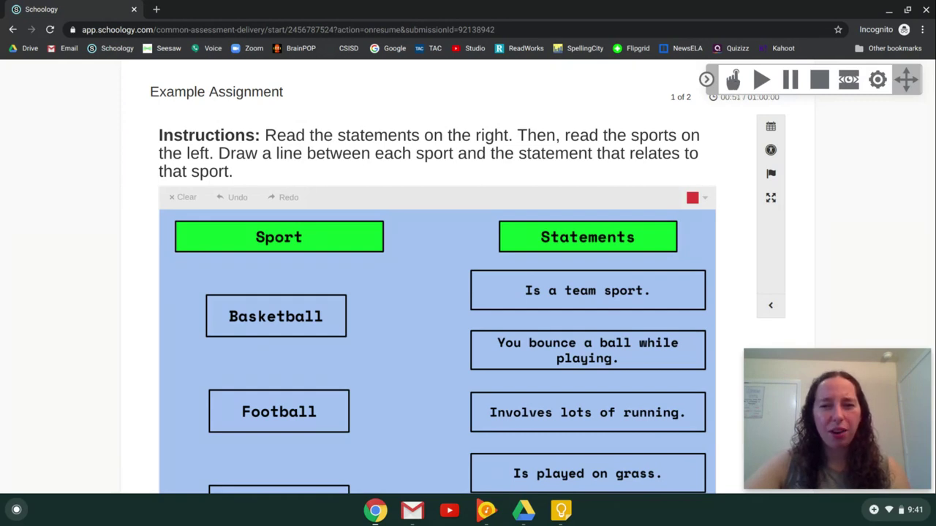
click(734, 81)
click(734, 81)
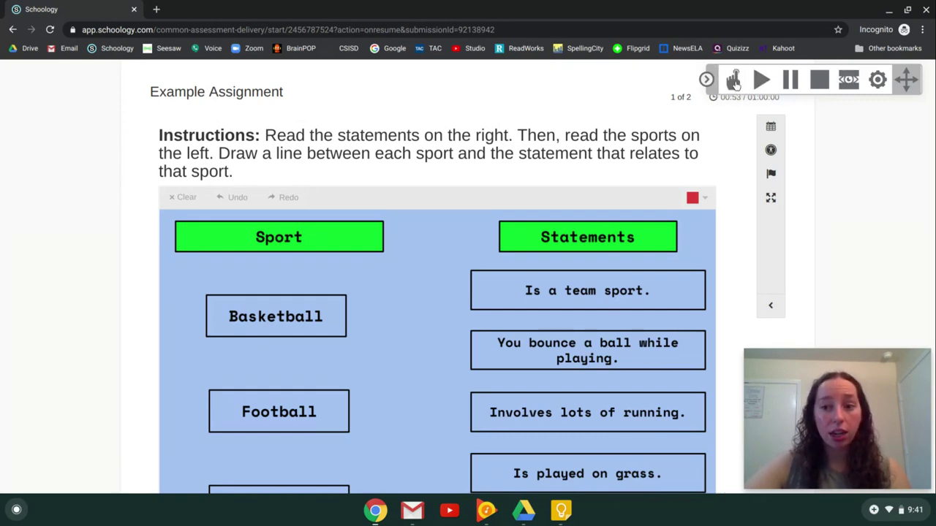
click(848, 83)
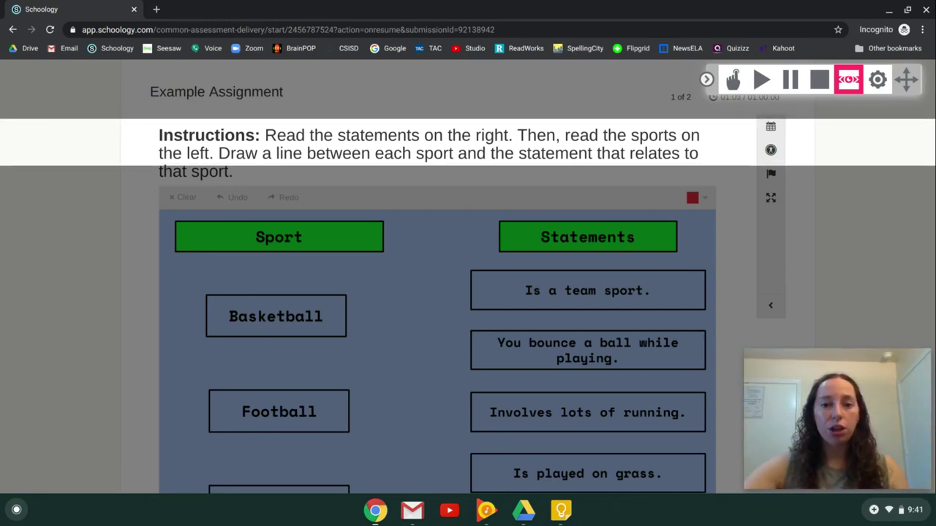
click(845, 79)
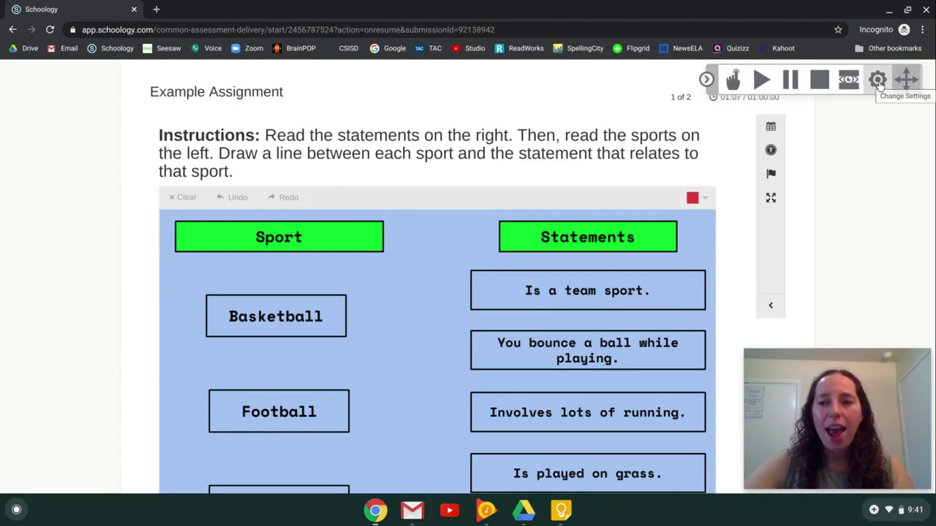
click(878, 82)
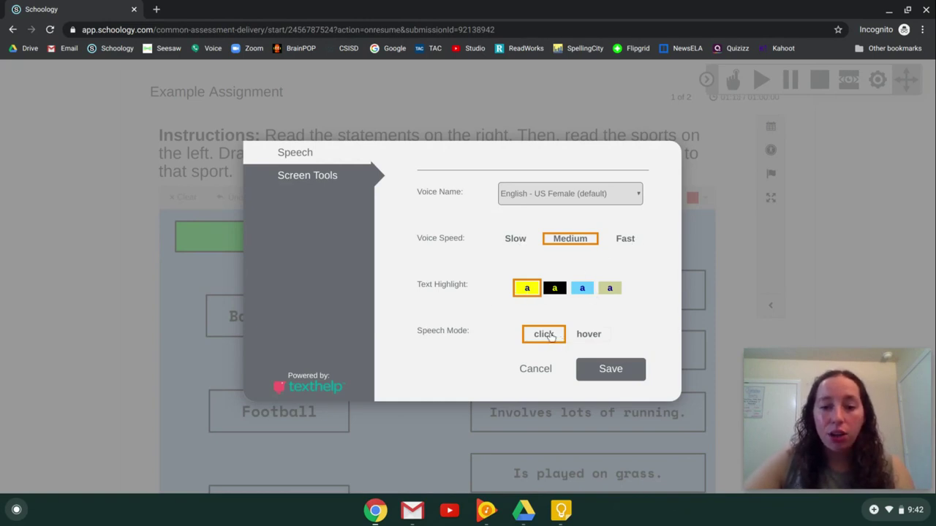
click(592, 375)
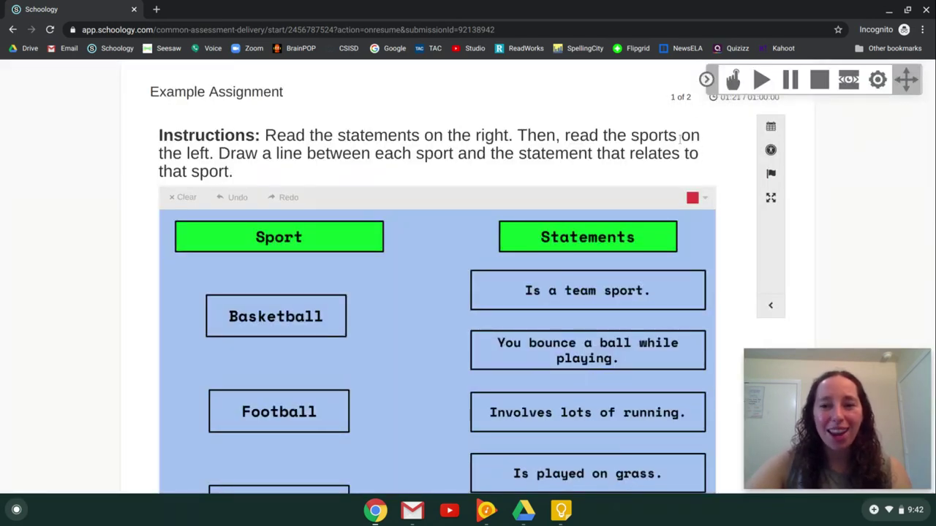
click(707, 80)
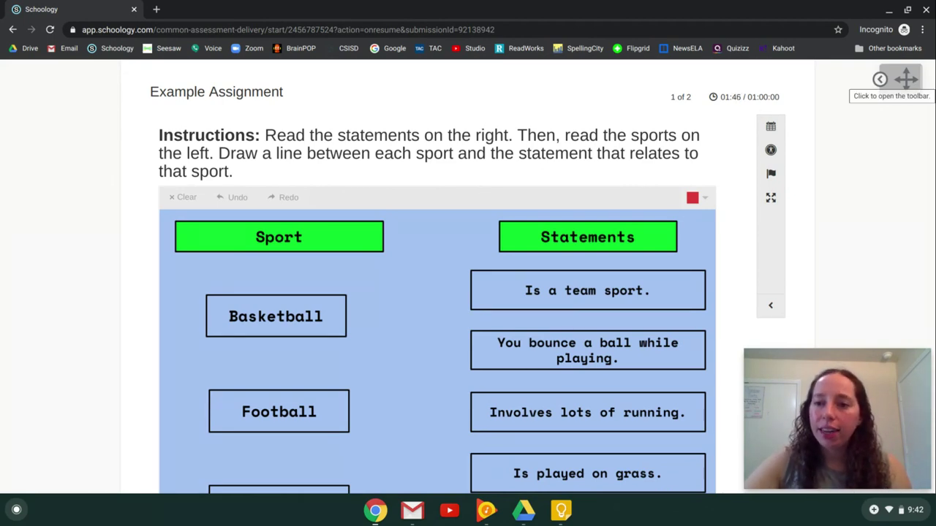
click(879, 79)
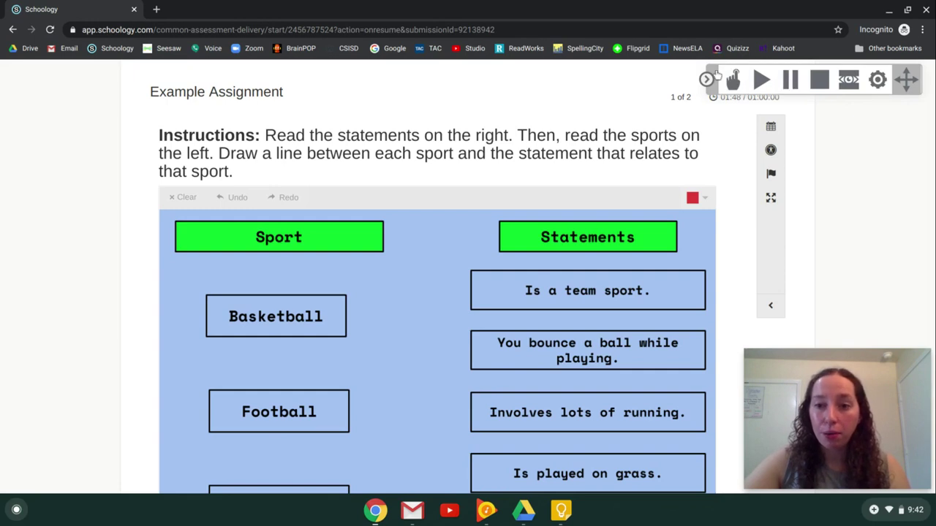
click(733, 79)
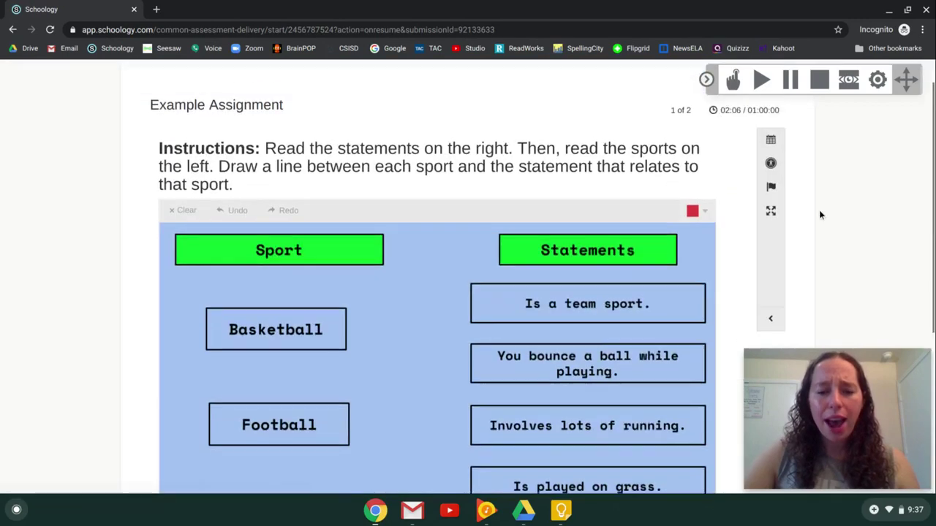
scroll(819, 214, up, 1)
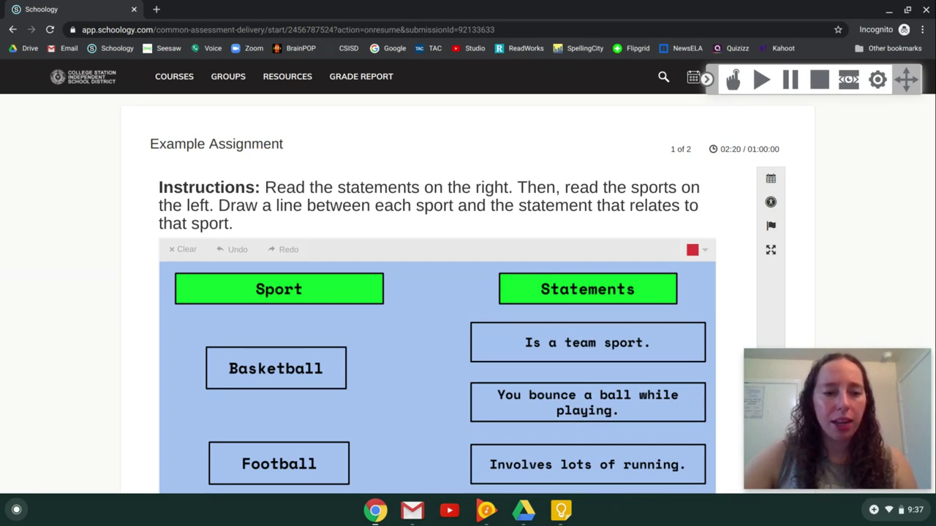
scroll(299, 213, down, 1)
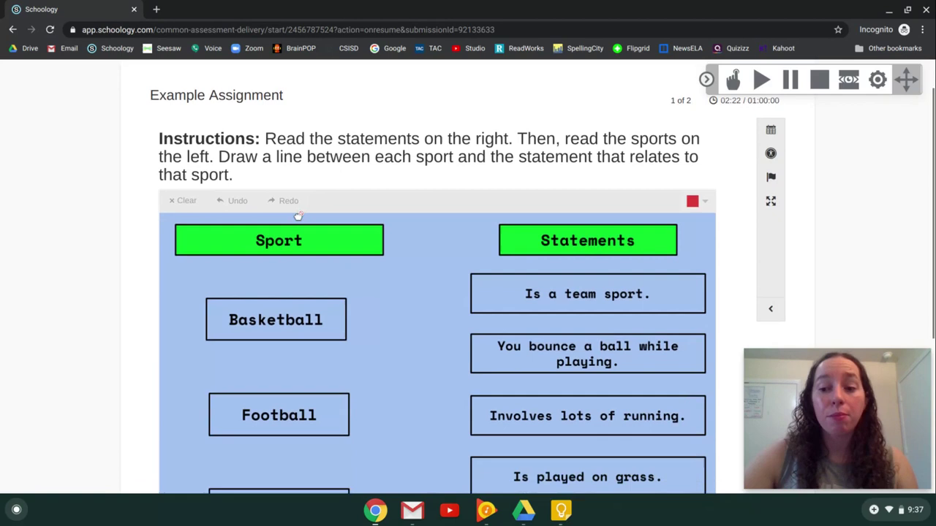
scroll(292, 220, down, 2)
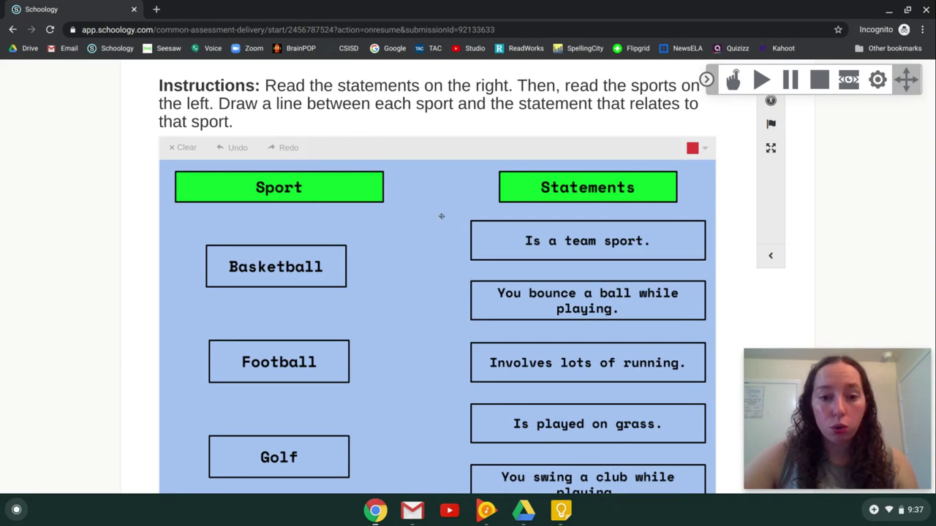
mouse_move(484, 192)
mouse_down()
mouse_move(399, 239)
mouse_move(401, 298)
mouse_move(544, 241)
mouse_move(377, 316)
mouse_move(193, 336)
mouse_move(402, 310)
mouse_up()
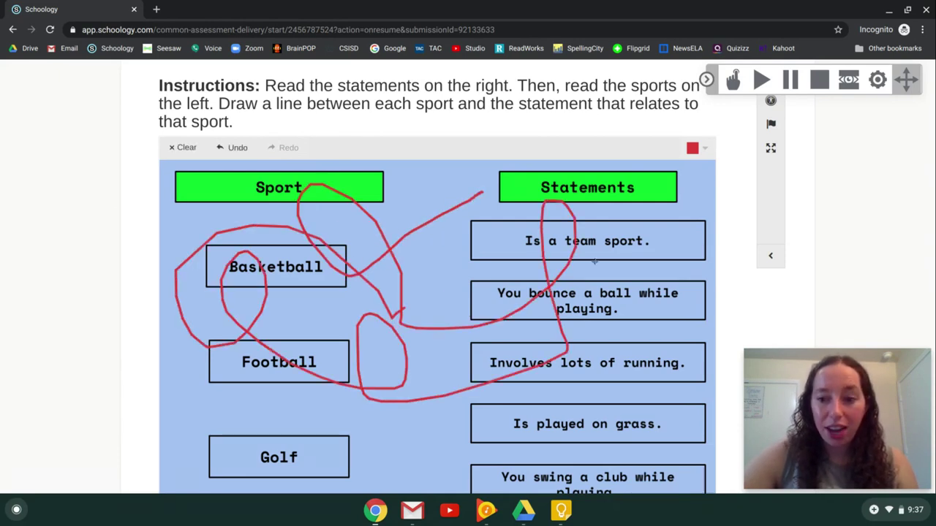
scroll(593, 261, down, 1)
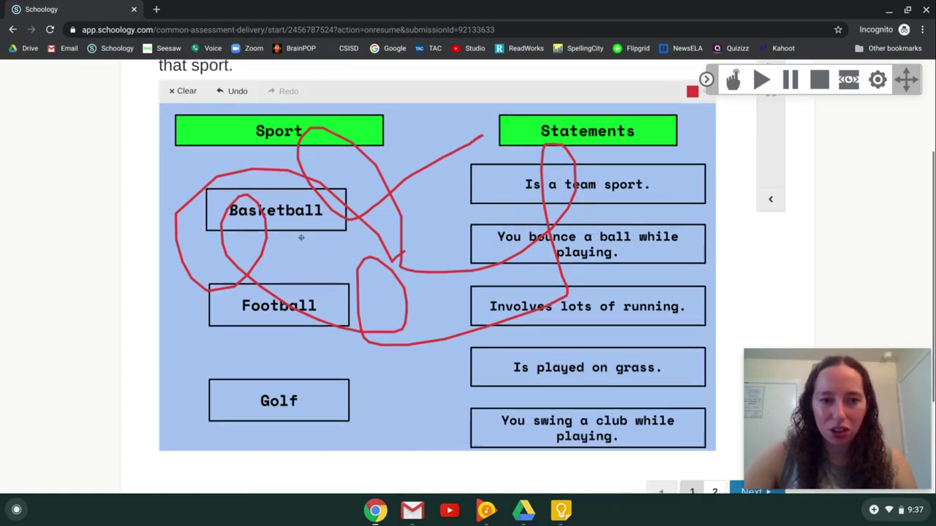
click(177, 92)
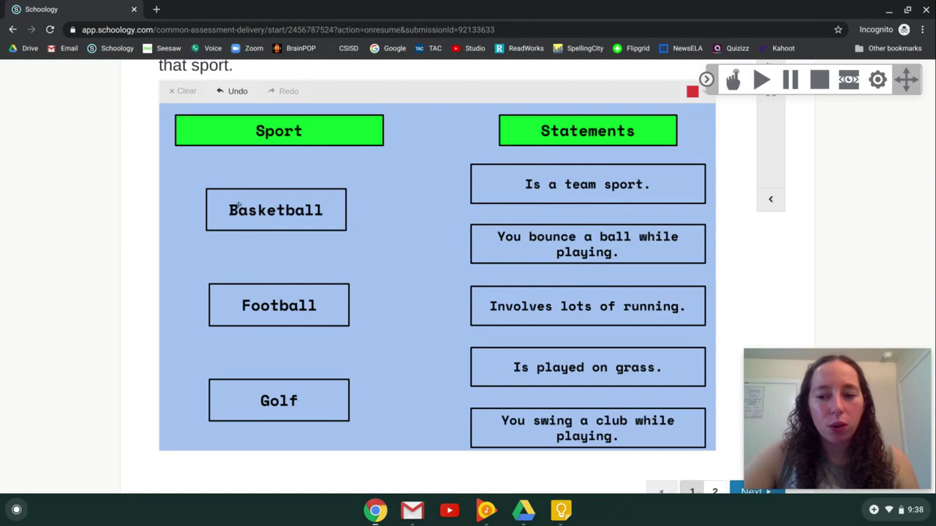
click(221, 94)
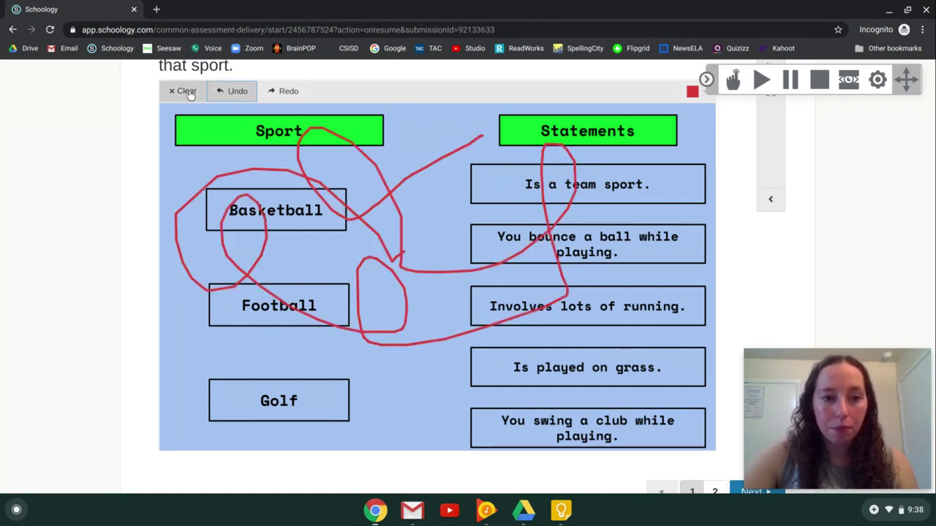
drag(467, 172, 295, 373)
drag(371, 369, 512, 370)
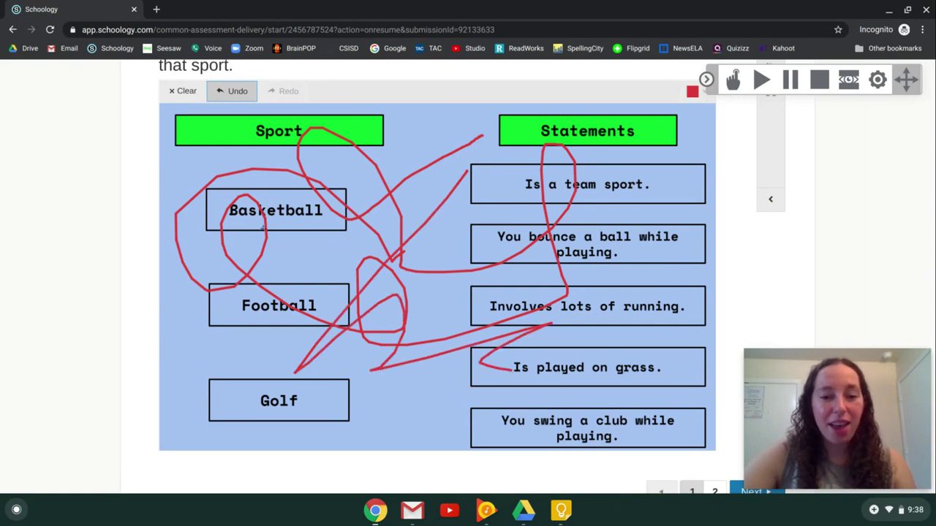
click(234, 92)
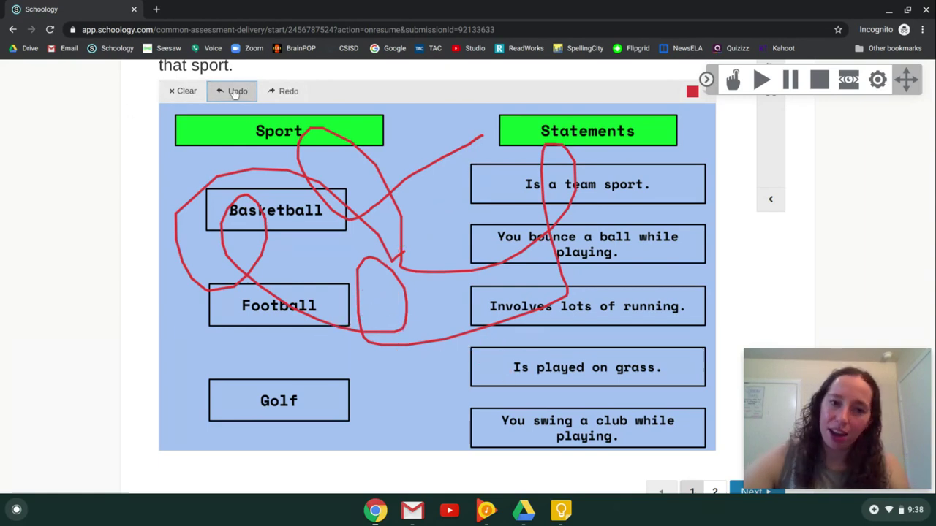
click(275, 91)
click(179, 91)
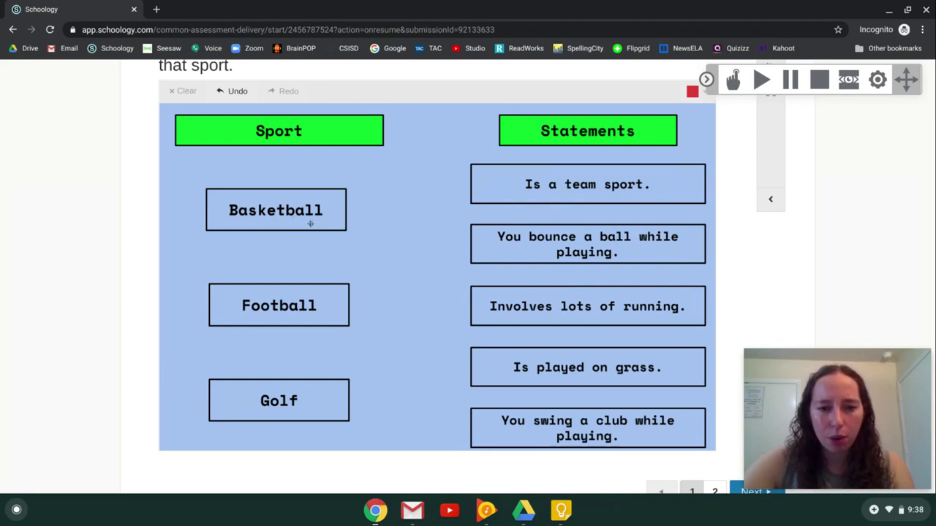
- Link Basketball to team sport, bouncing, running; Football to team sport, running, grass; Golf to grass, club
drag(333, 216, 503, 188)
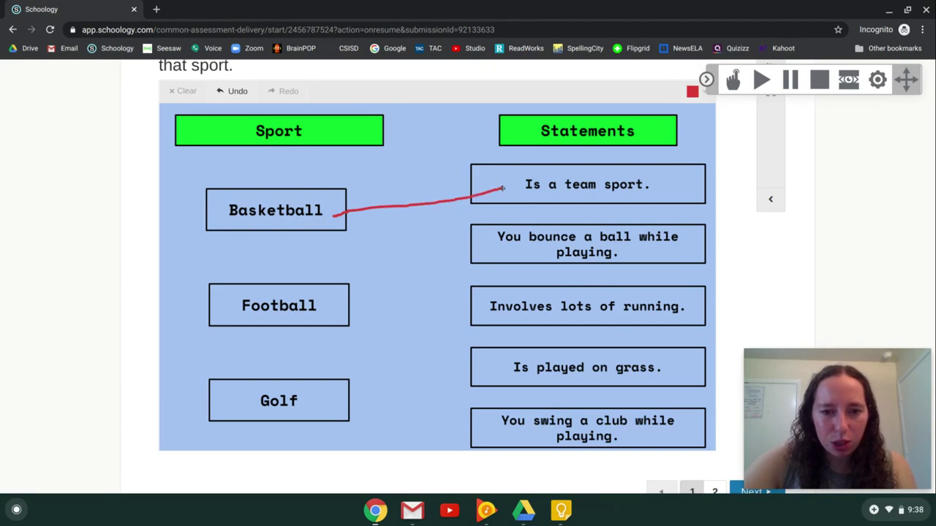
drag(322, 214, 499, 256)
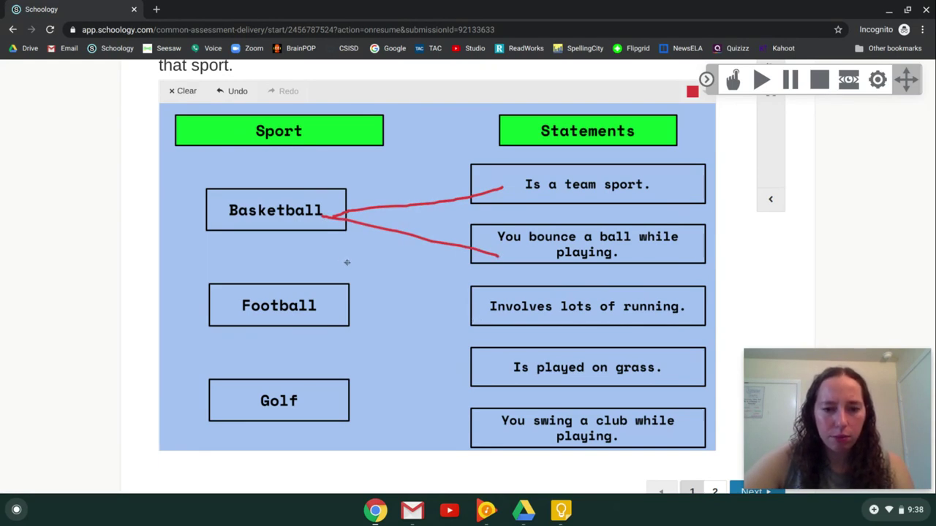
drag(331, 224, 481, 306)
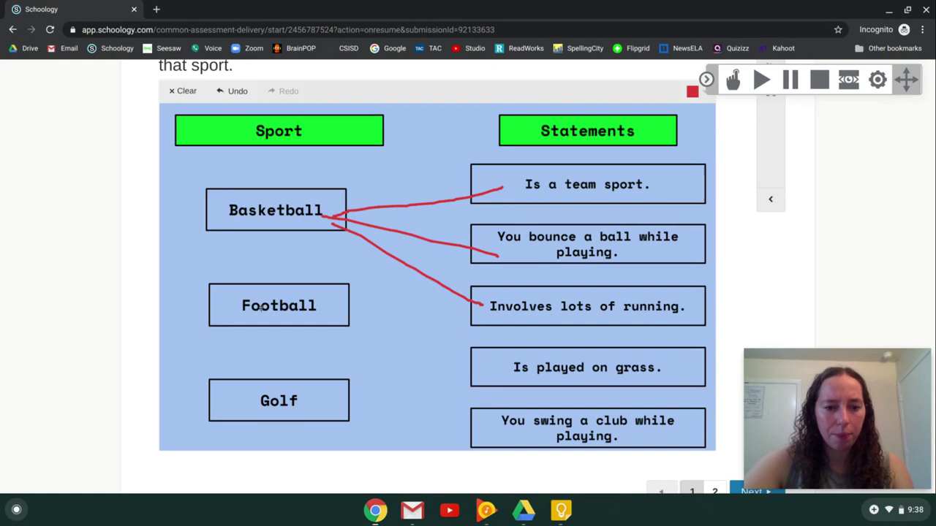
drag(333, 305, 503, 189)
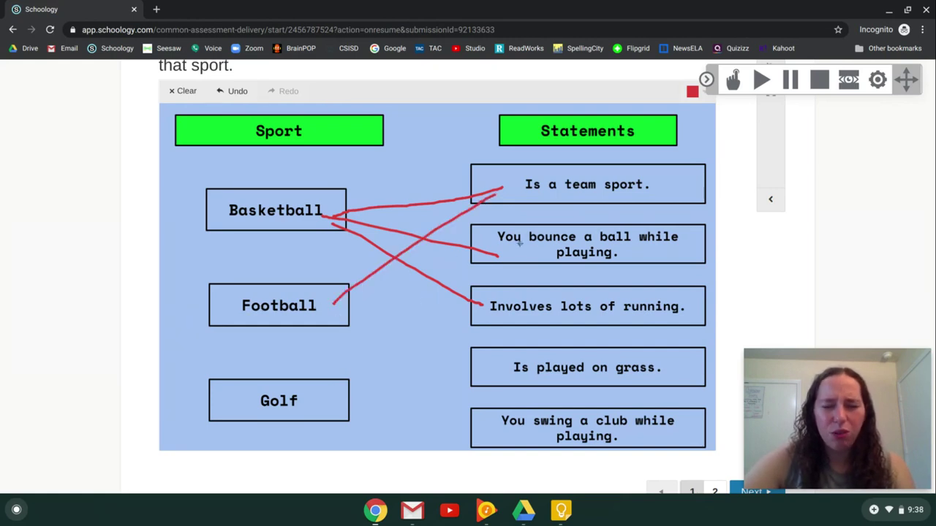
drag(332, 315, 487, 297)
drag(330, 316, 495, 355)
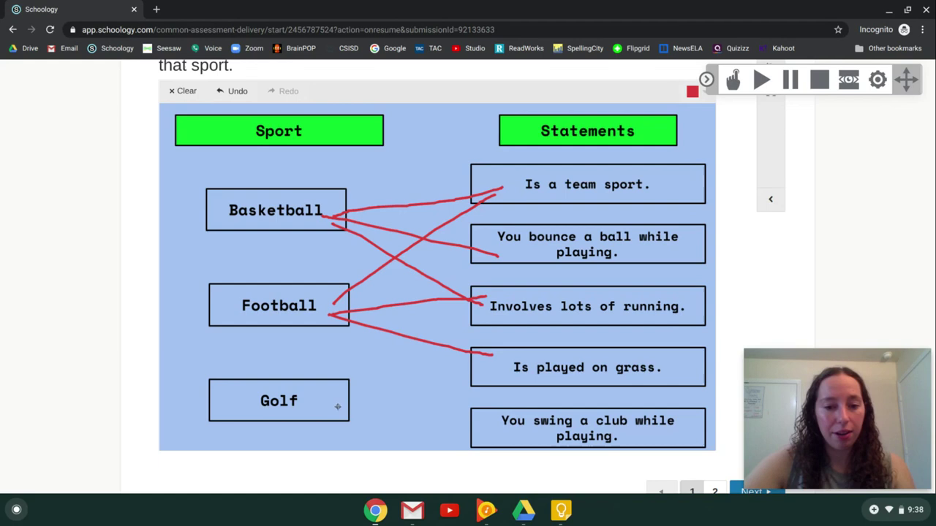
drag(331, 410, 494, 373)
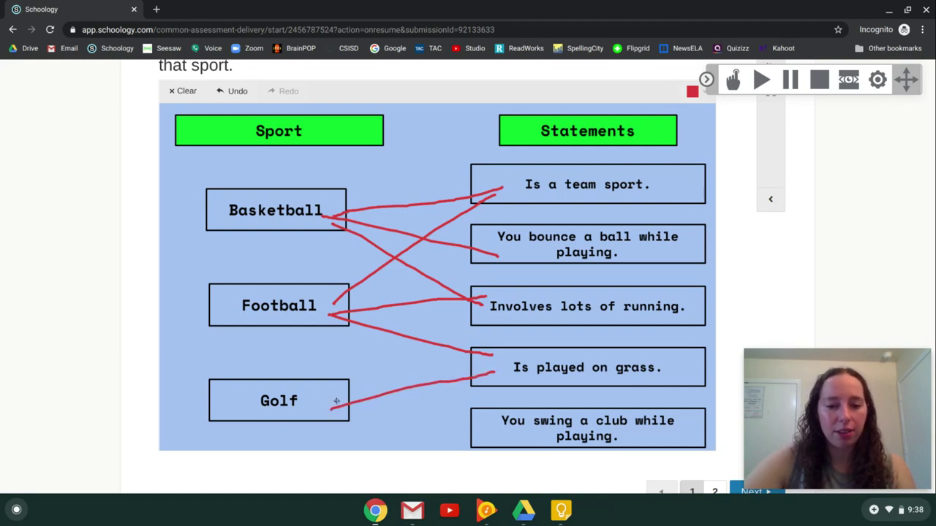
drag(335, 407, 504, 422)
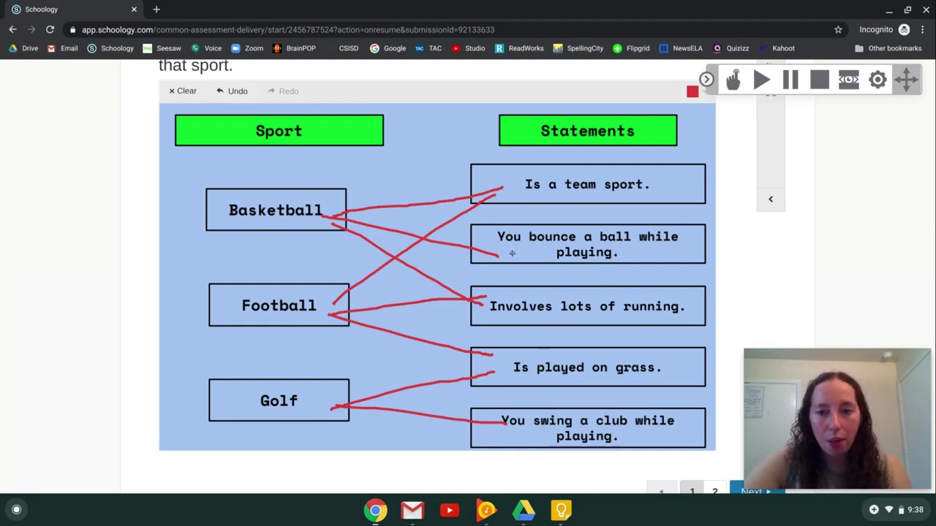
scroll(437, 321, down, 2)
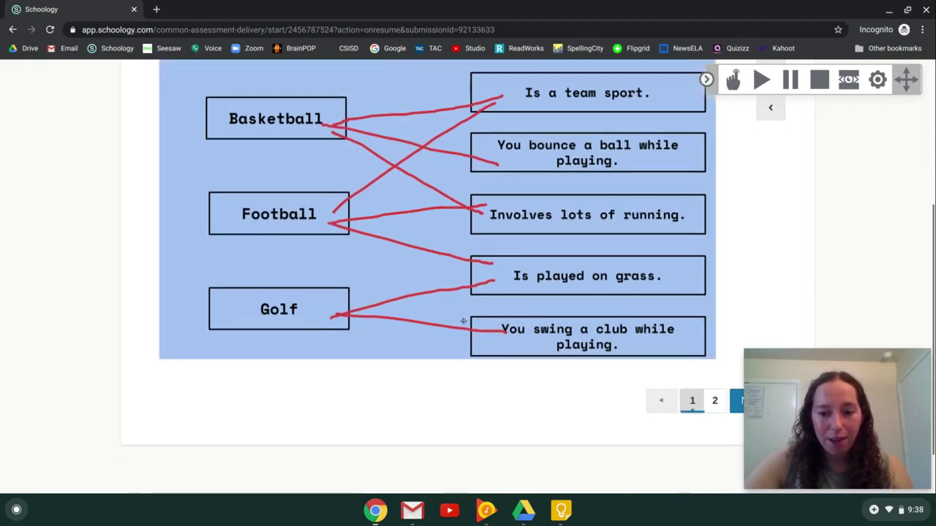
- On page 2, switch the pen to blue and circle the soccer ball
click(715, 402)
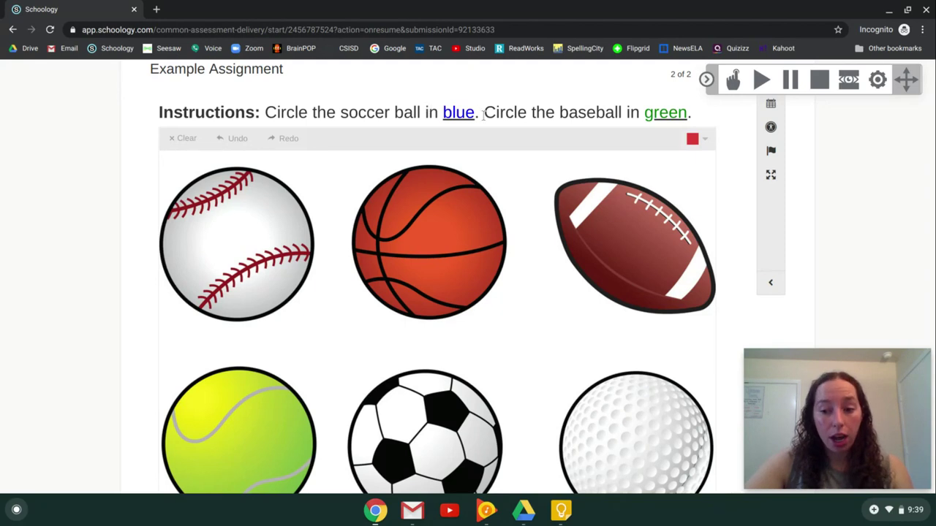
click(705, 142)
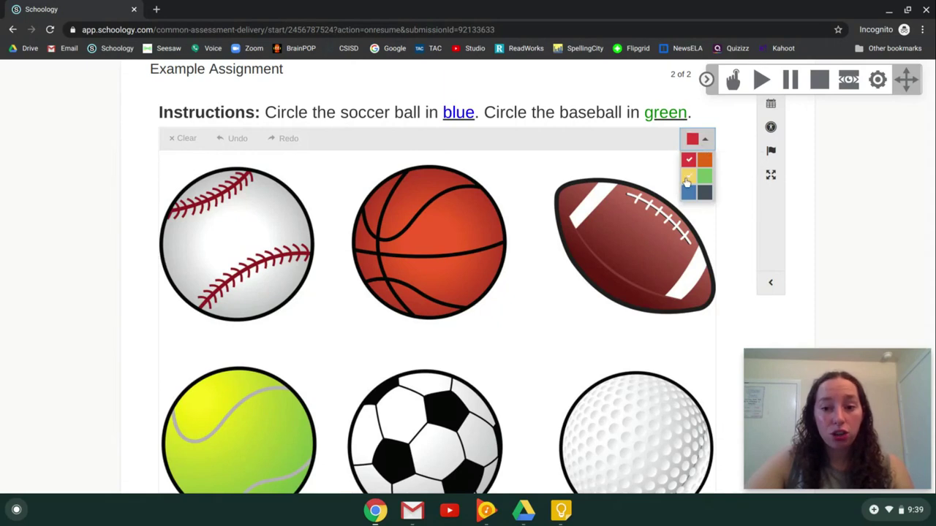
click(688, 191)
scroll(443, 311, down, 2)
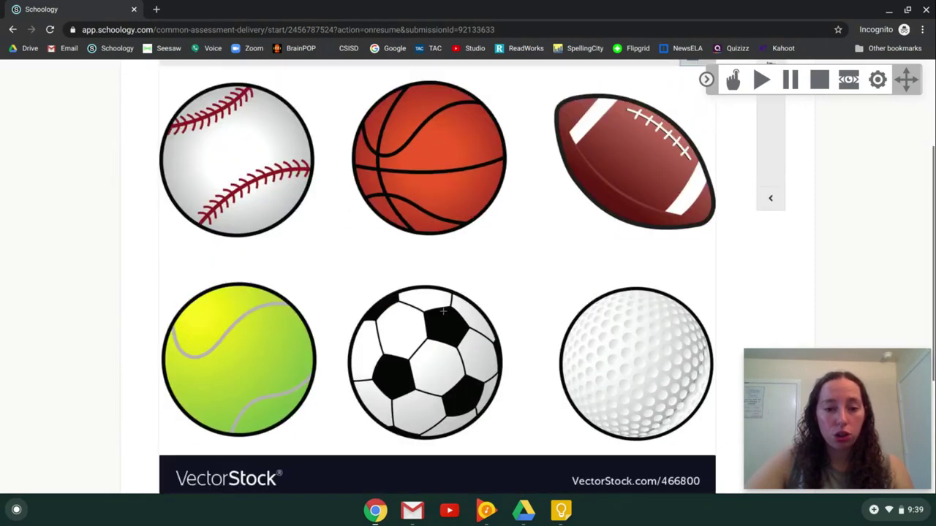
mouse_move(416, 259)
mouse_down()
mouse_move(375, 271)
mouse_move(341, 355)
mouse_move(478, 395)
mouse_move(421, 265)
mouse_up()
- Switch the pen to green and circle the baseball
scroll(482, 292, up, 2)
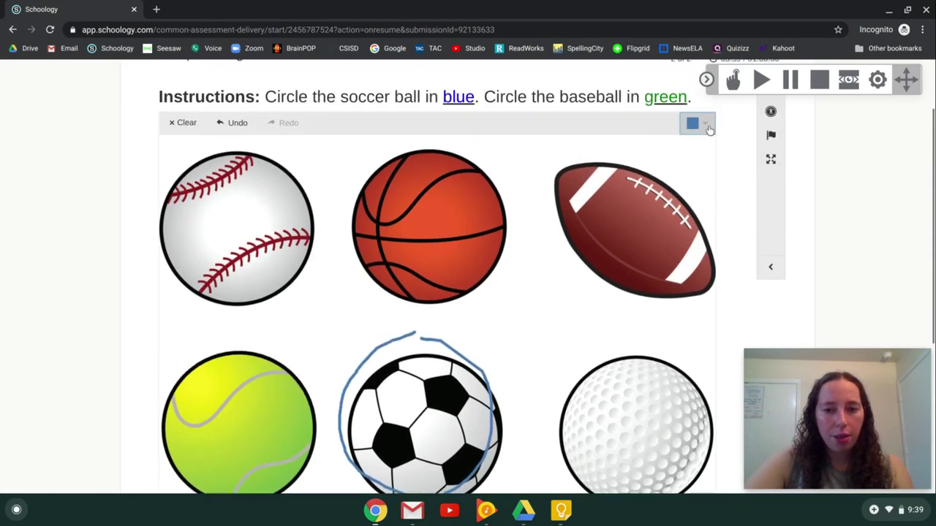
click(707, 127)
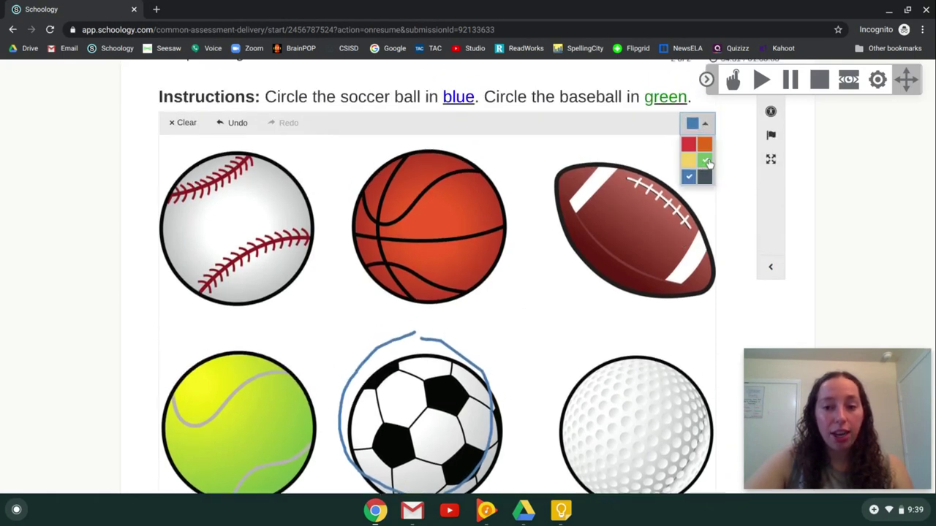
click(707, 163)
mouse_move(211, 151)
mouse_down()
mouse_move(196, 157)
mouse_move(177, 276)
mouse_move(366, 282)
mouse_move(271, 138)
mouse_move(220, 146)
mouse_up()
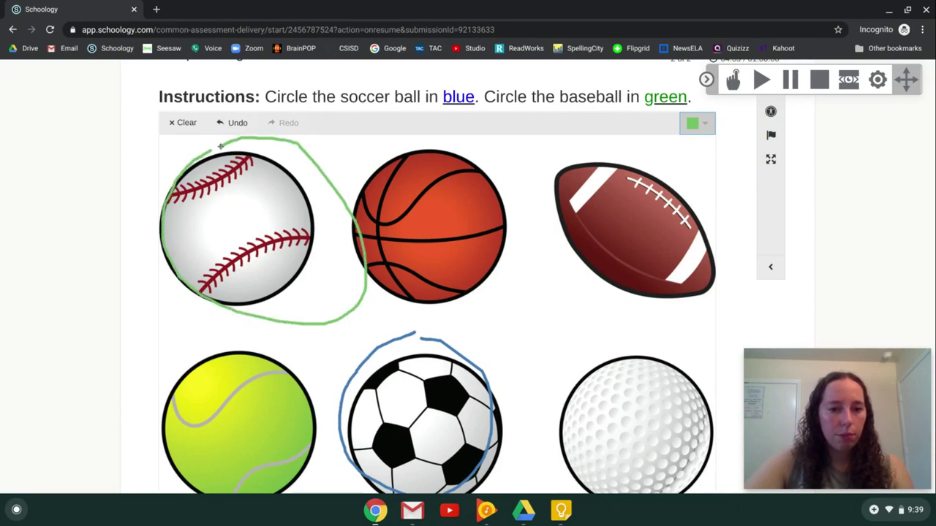
scroll(721, 371, down, 3)
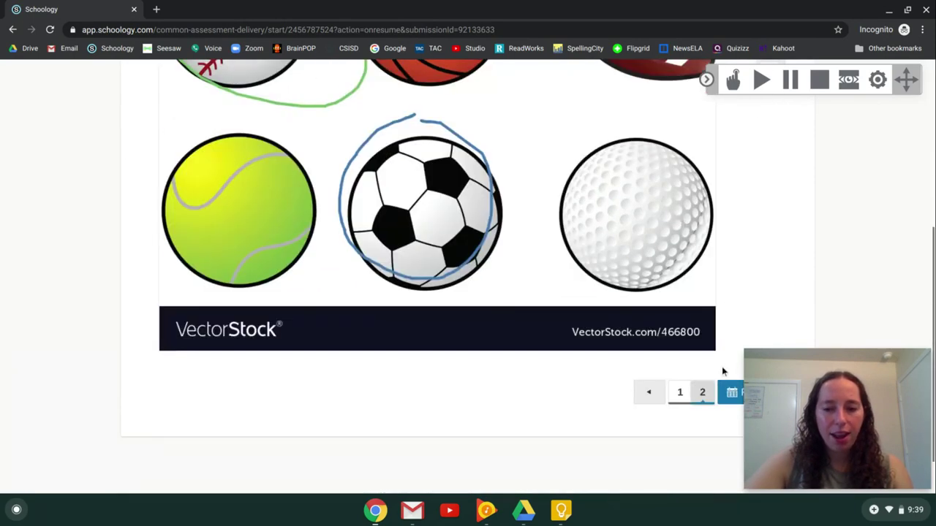
drag(804, 409, 794, 258)
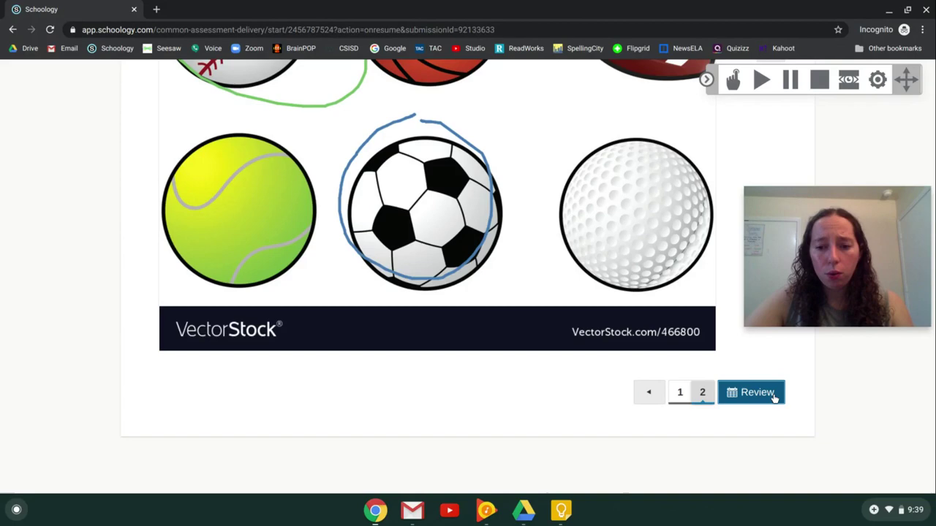
- Check questions 1 and 2 through the Review overview, then choose Finish
click(774, 396)
click(194, 151)
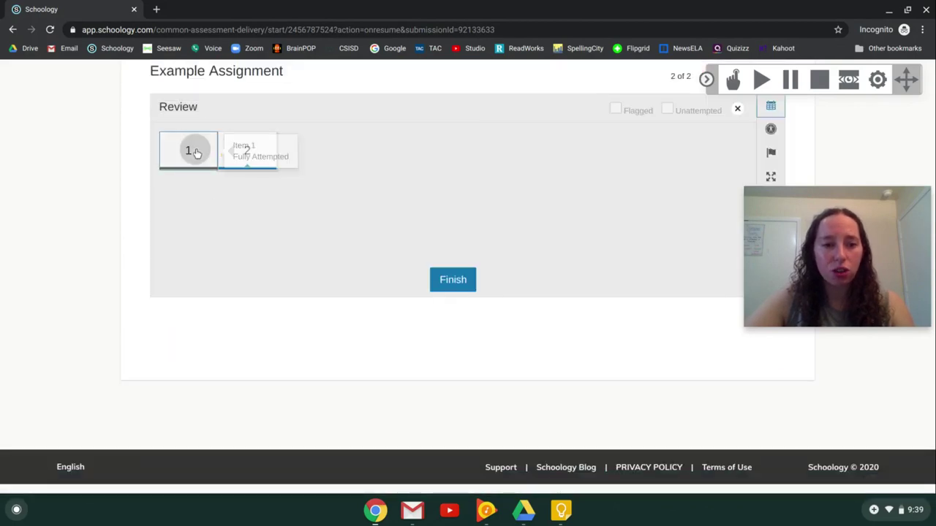
scroll(438, 292, down, 4)
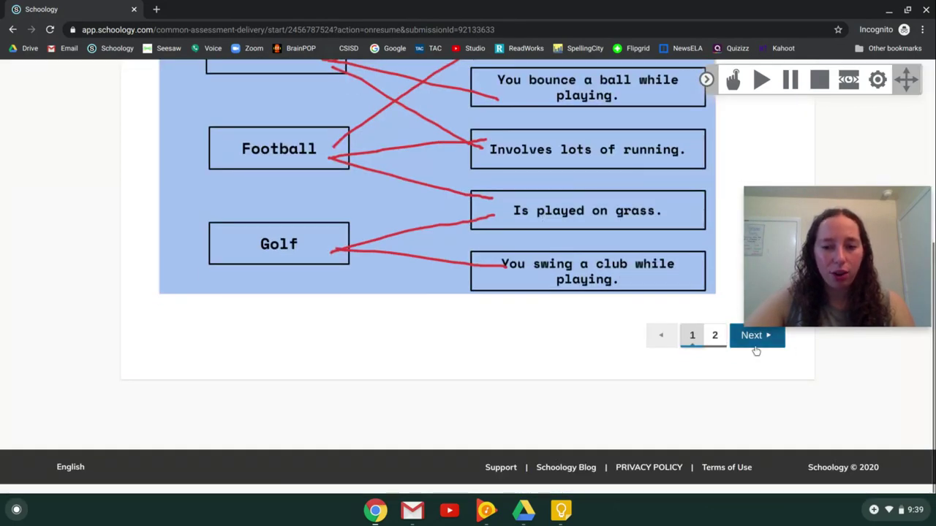
click(756, 348)
scroll(773, 393, down, 5)
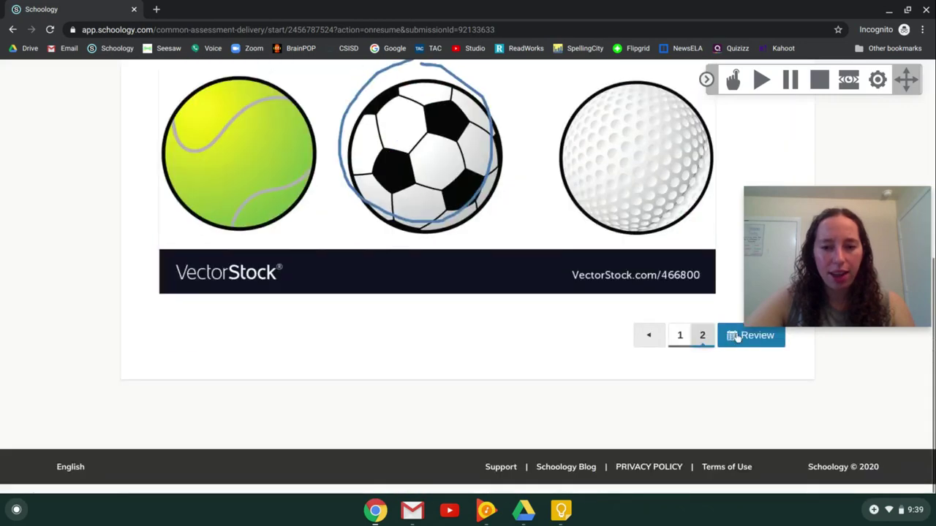
click(747, 336)
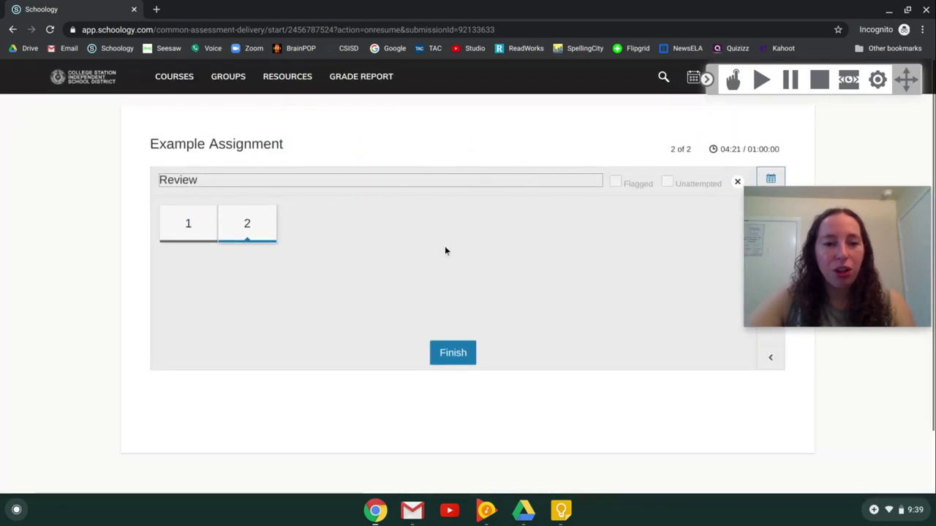
click(447, 360)
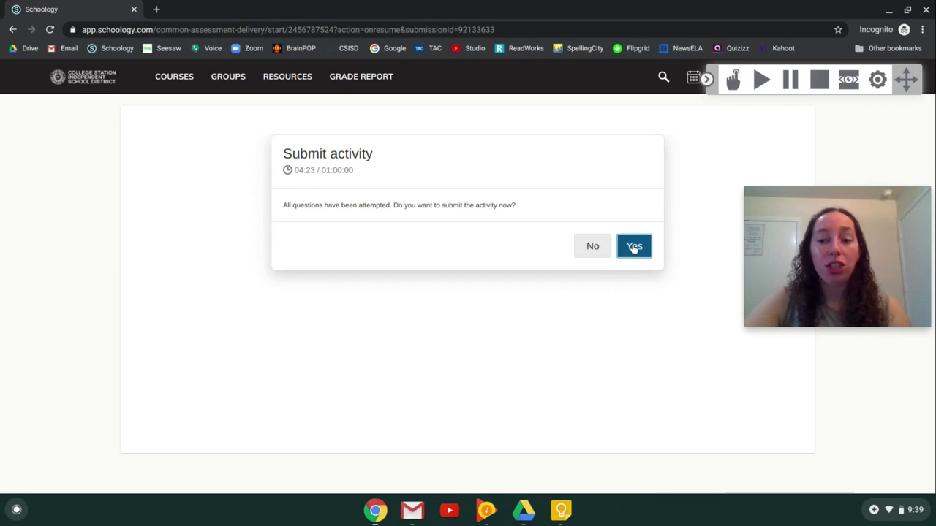
- Confirm the submission and scroll to Previous Attempts showing attempt 2 as Submitted
click(634, 247)
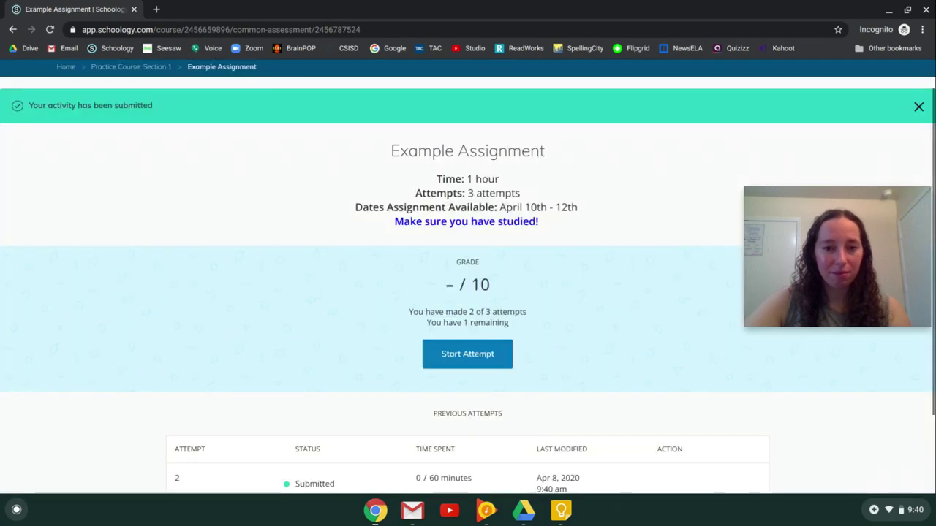
scroll(447, 272, down, 1)
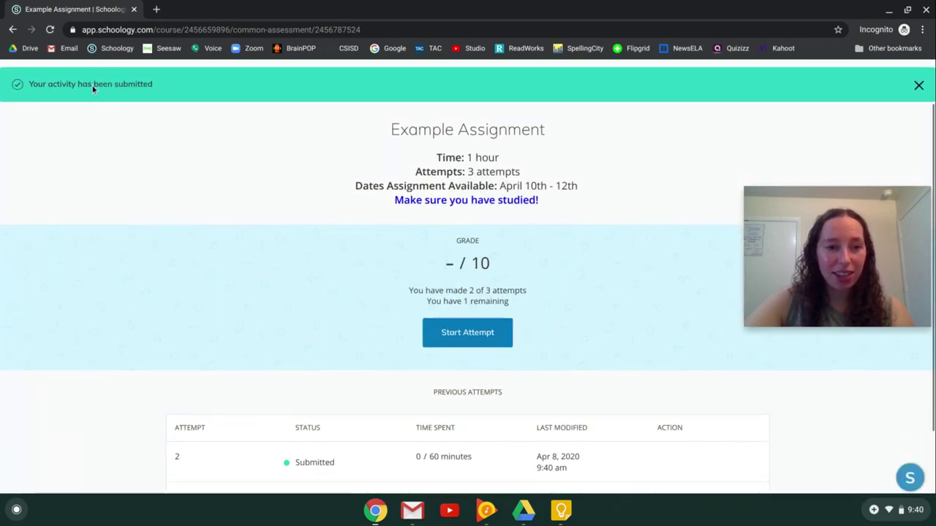
scroll(303, 279, down, 2)
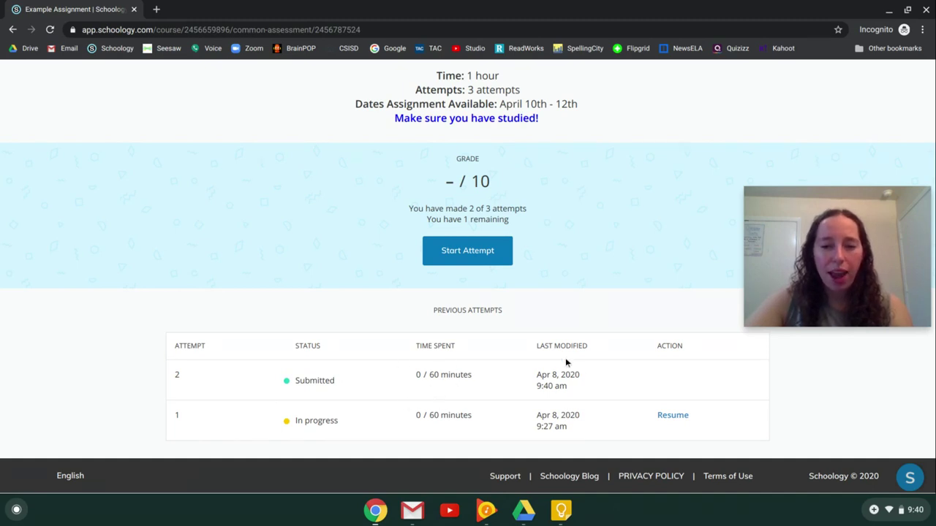
scroll(581, 388, up, 1)
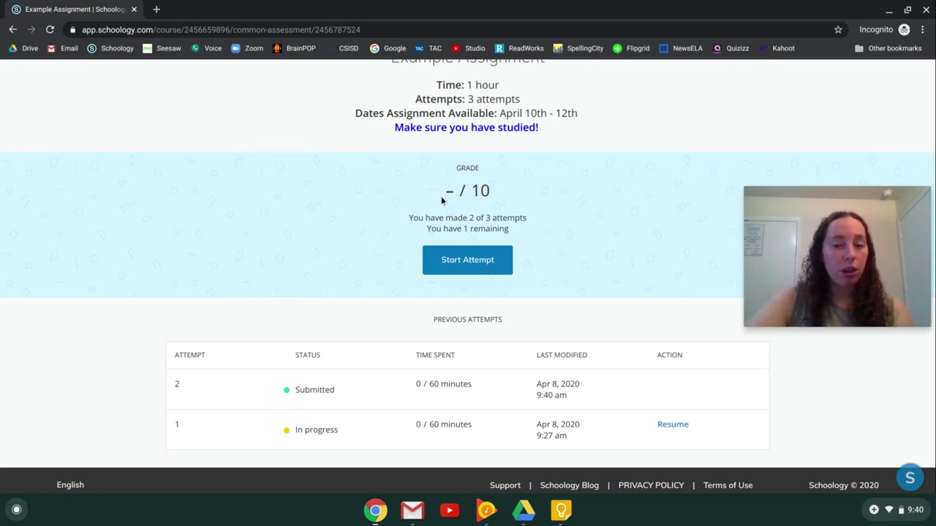
scroll(449, 201, up, 1)
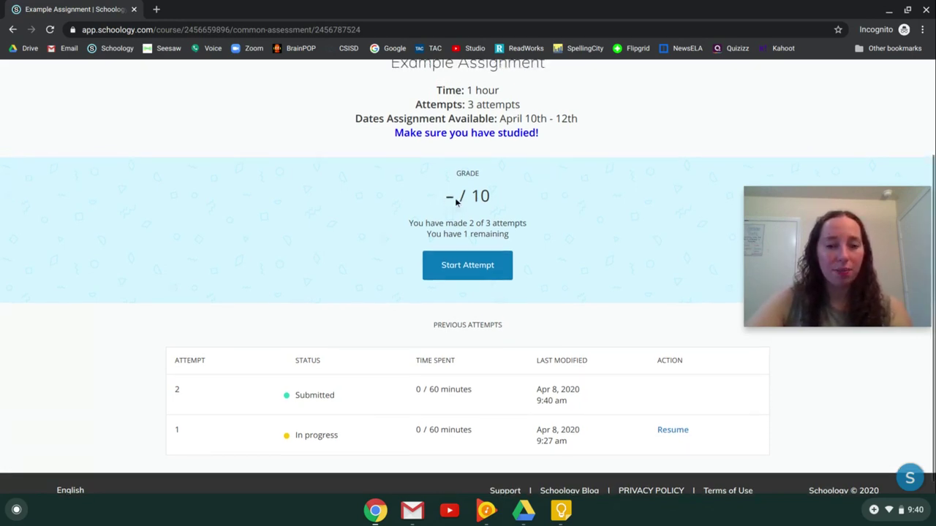